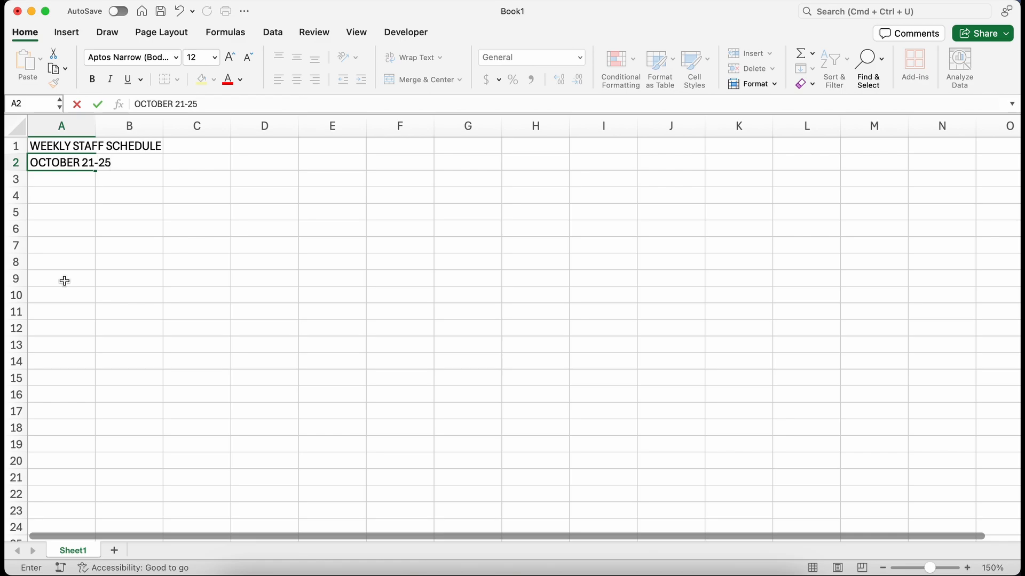
# Step: Enter the NAMES header in A4 and Oct 21 in B4, then fill the dates across row 4 through 25-Oct
pyautogui.press('Return')
pyautogui.press('Return')
pyautogui.write('NAMES')
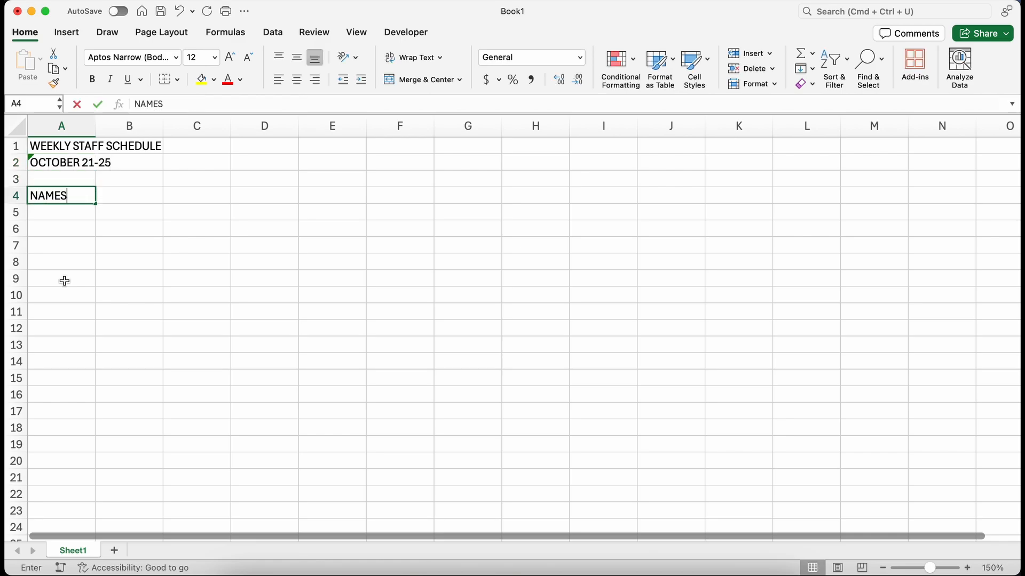
pyautogui.press('Tab')
pyautogui.write('Oc')
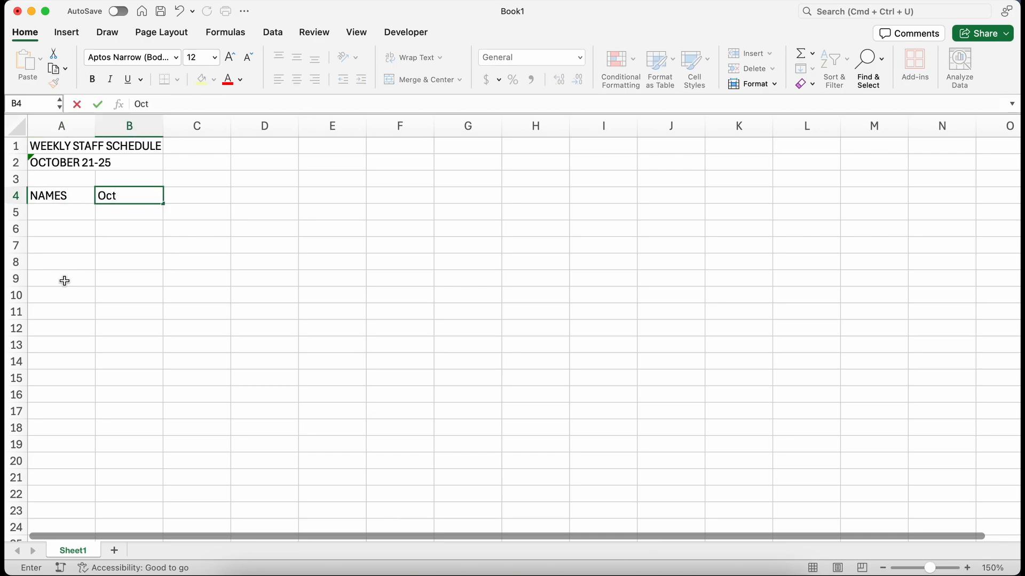
pyautogui.write('t 21')
pyautogui.press('Return')
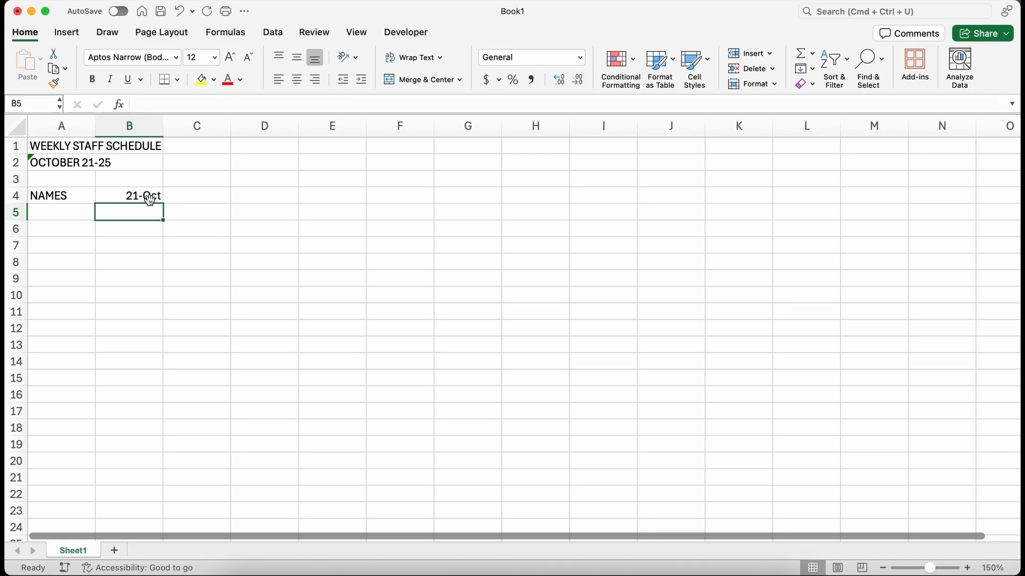
pyautogui.moveTo(160, 196); pyautogui.dragTo(688, 198)
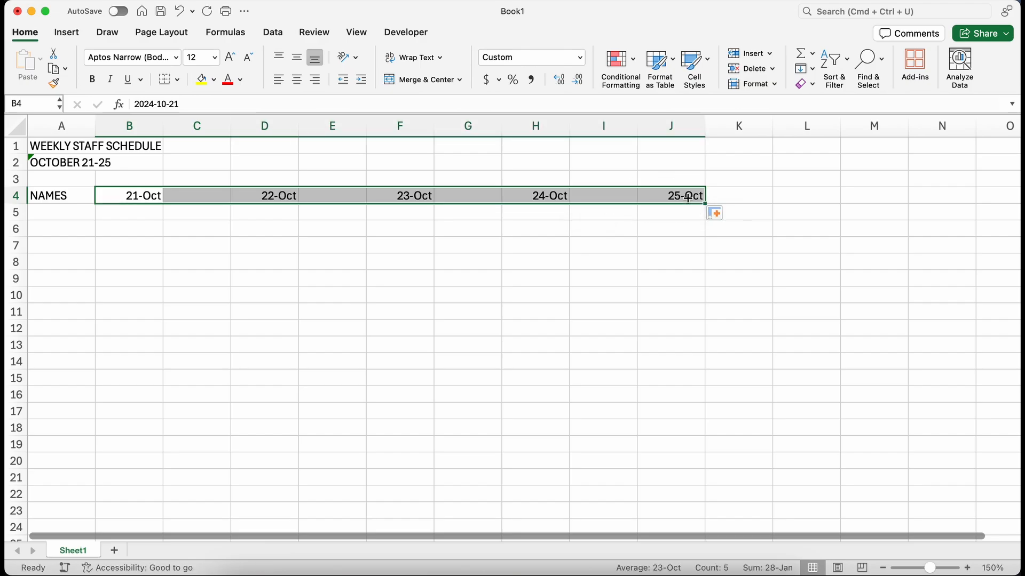
# Step: Enter IN and OUT in B5:C5 and fill the IN/OUT pair across row 5 through column K
pyautogui.click(133, 211)
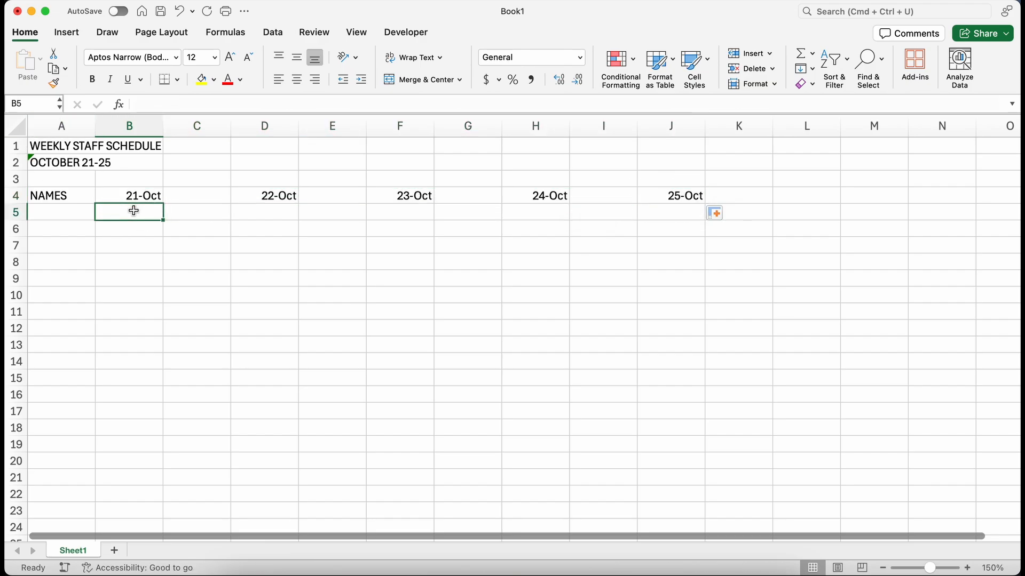
pyautogui.write('IN')
pyautogui.press('Tab')
pyautogui.write('O')
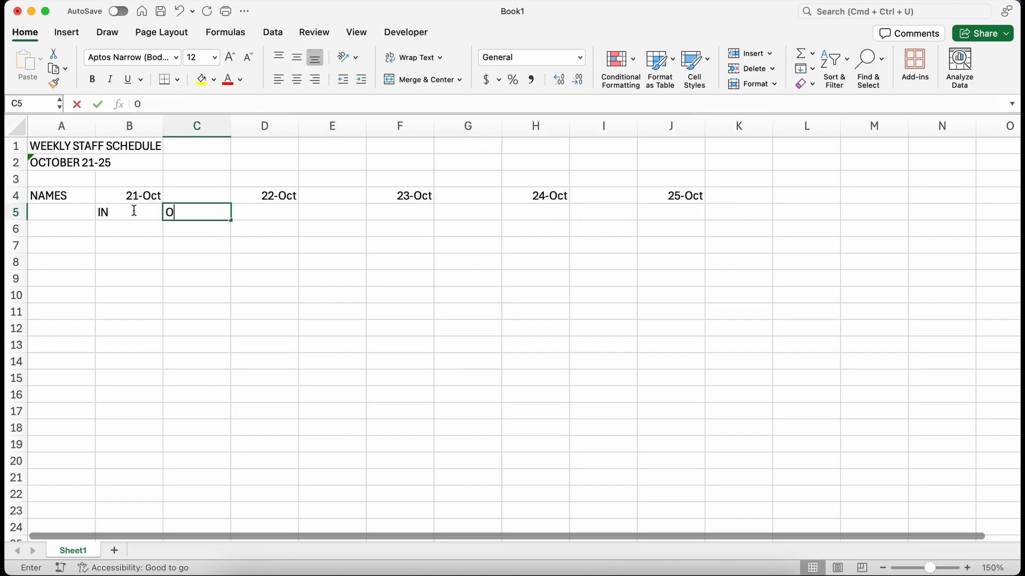
pyautogui.write('UT')
pyautogui.click(133, 211)
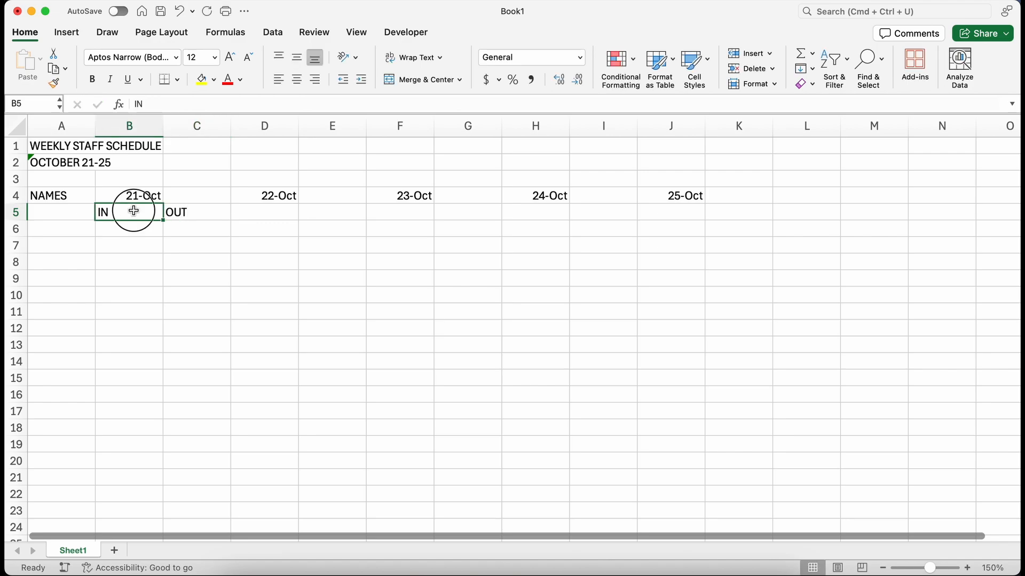
pyautogui.moveTo(133, 211); pyautogui.dragTo(755, 217)
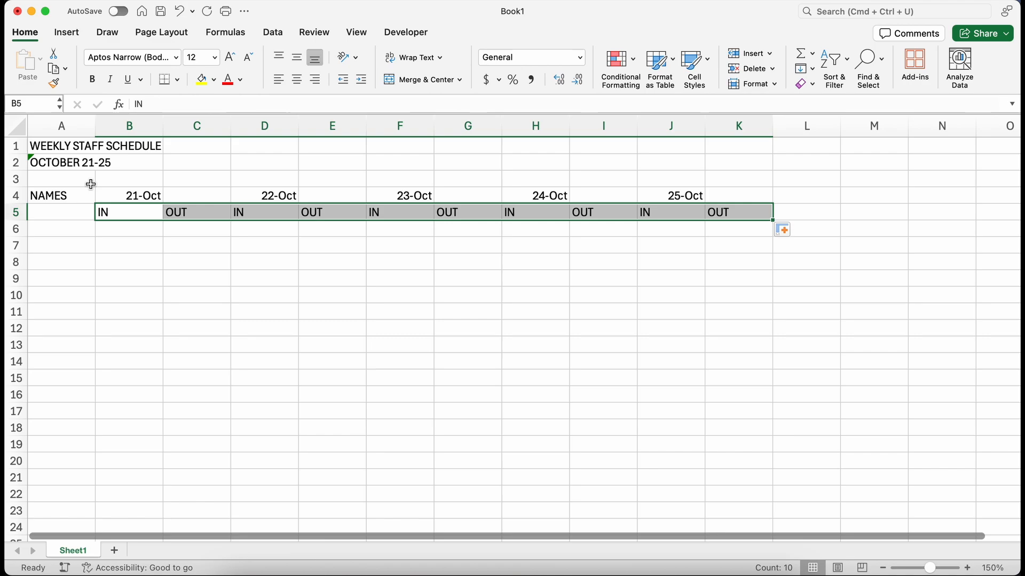
# Step: Merge and center the NAMES header over A4:A5 and center it vertically
pyautogui.moveTo(67, 193); pyautogui.dragTo(70, 215)
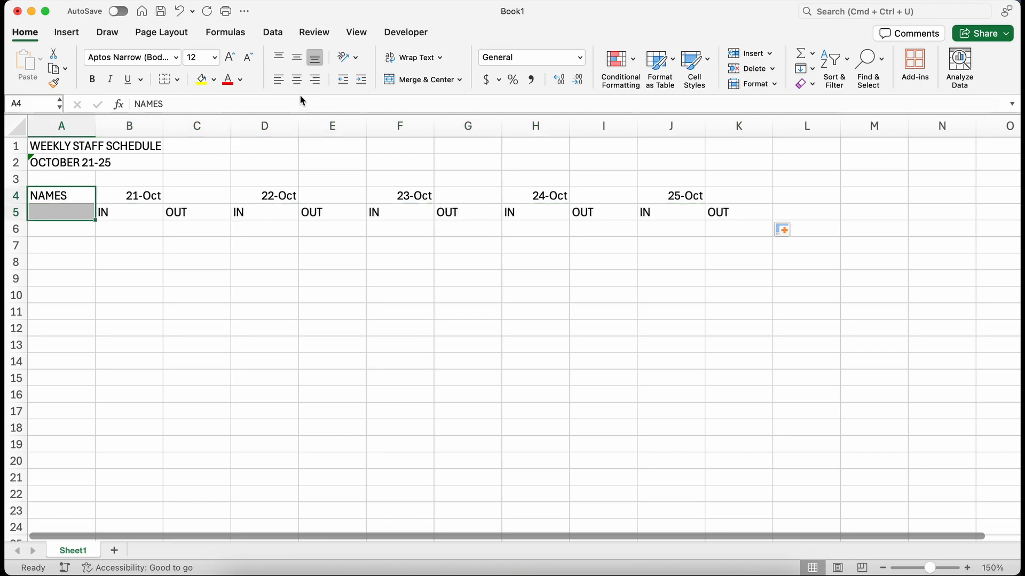
pyautogui.click(409, 81)
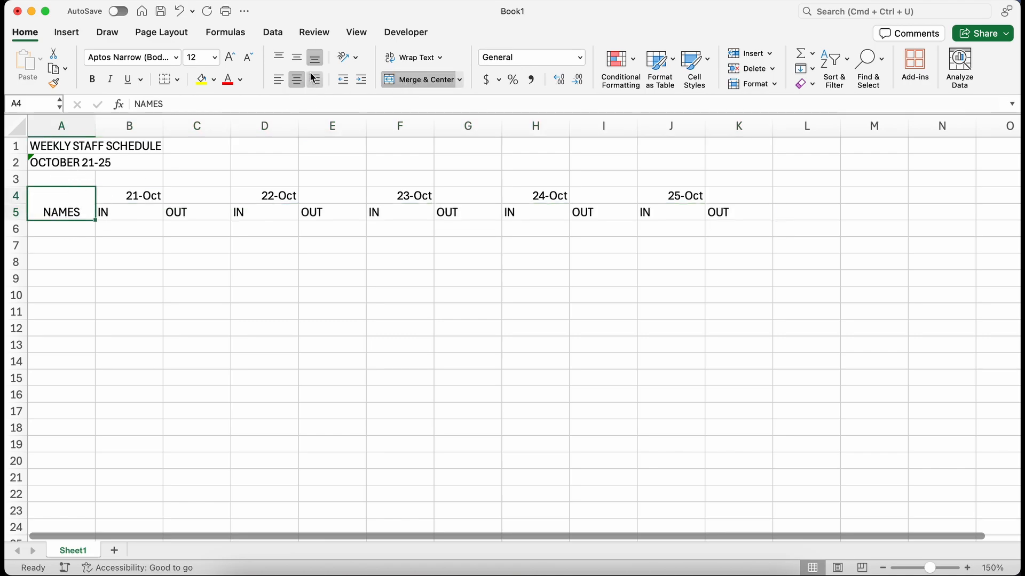
pyautogui.click(298, 62)
# Step: Merge and center each date in row 4 across its IN and OUT column pair
pyautogui.moveTo(133, 195); pyautogui.dragTo(179, 196)
pyautogui.click(412, 86)
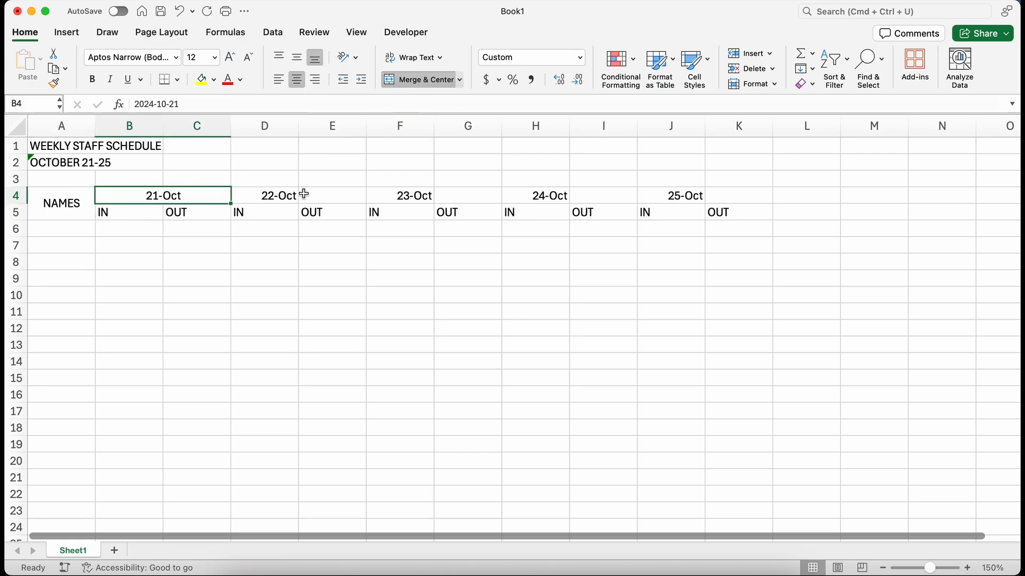
pyautogui.moveTo(296, 195); pyautogui.dragTo(323, 196)
pyautogui.click(425, 79)
pyautogui.moveTo(177, 190); pyautogui.dragTo(263, 194)
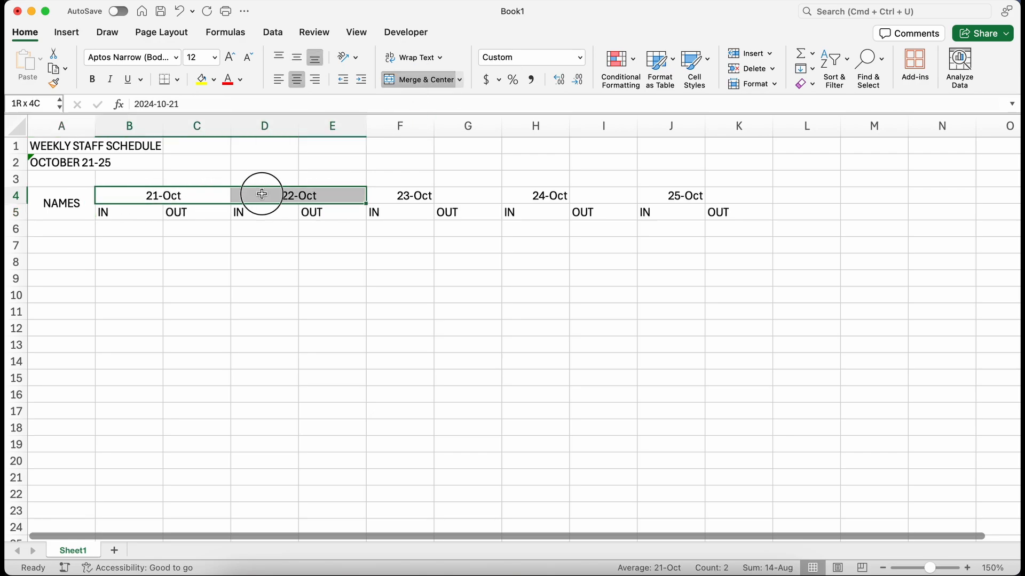
pyautogui.click(53, 82)
pyautogui.click(405, 194)
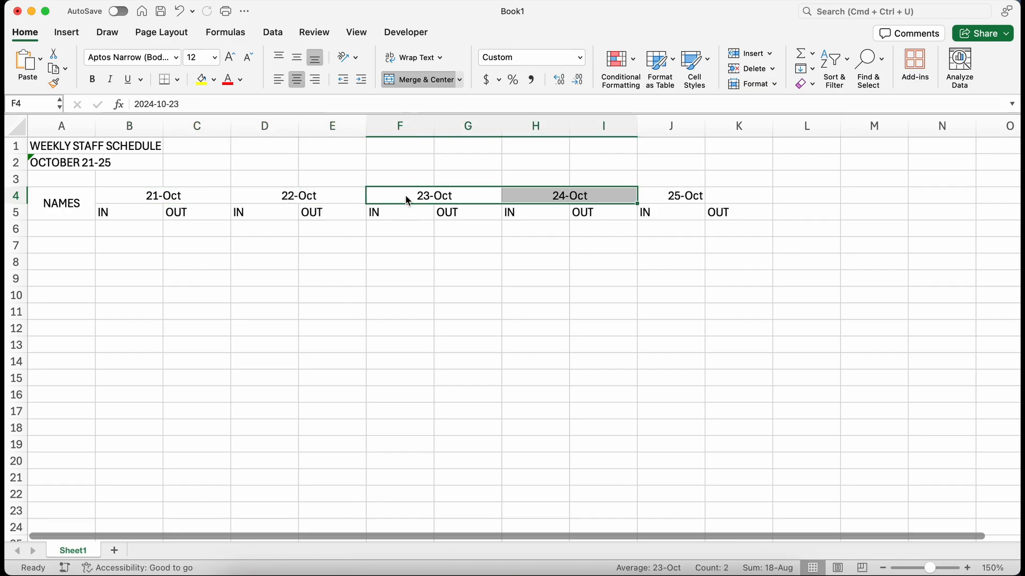
pyautogui.moveTo(669, 195); pyautogui.dragTo(715, 196)
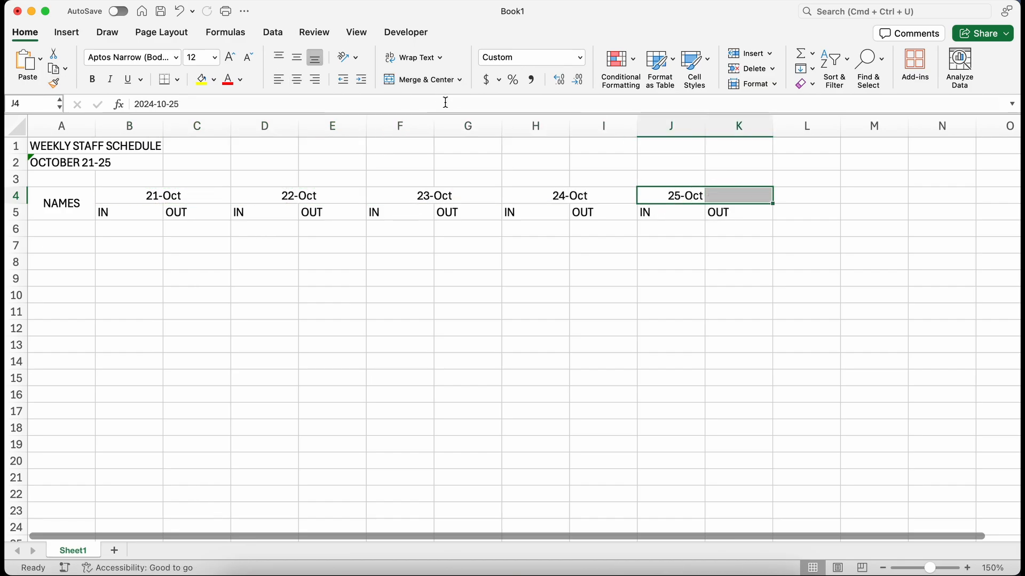
pyautogui.click(425, 79)
# Step: Center the IN and OUT labels across B5:K5
pyautogui.click(118, 214)
pyautogui.moveTo(119, 214); pyautogui.dragTo(747, 213)
pyautogui.click(298, 80)
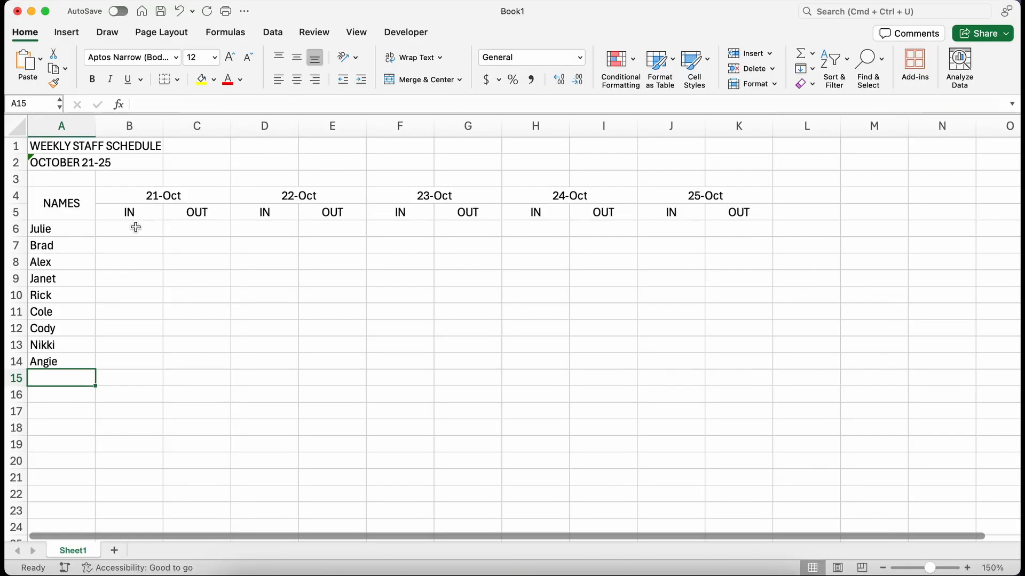
# Step: Enter the 21-Oct IN times in B6:B14, from 8 am, 9 am, 10 am hourly through 4 pm
pyautogui.click(137, 228)
pyautogui.write('8 am')
pyautogui.press('Return')
pyautogui.write('9 am')
pyautogui.press('Return')
pyautogui.write('10 am')
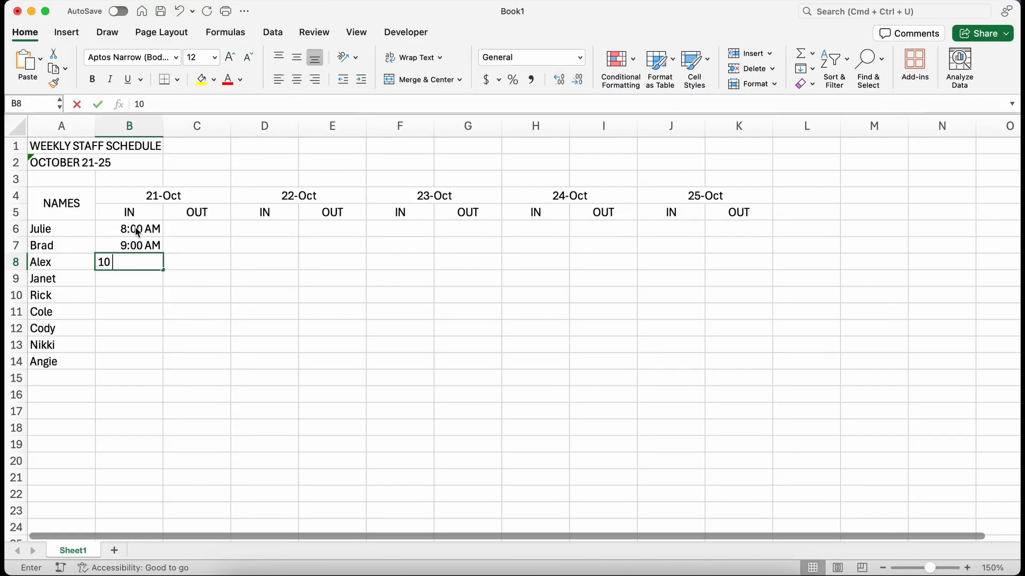
pyautogui.press('Return')
pyautogui.write('11 am')
pyautogui.press('Return')
pyautogui.write('12 am')
pyautogui.press('Return')
pyautogui.write('1 pm')
pyautogui.press('Return')
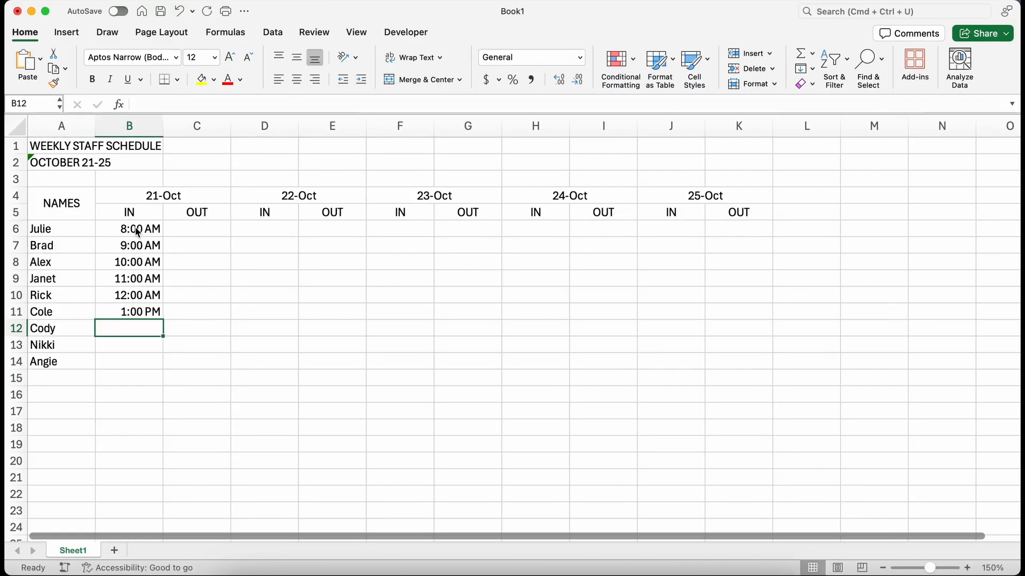
pyautogui.write('2 pm')
pyautogui.press('Return')
pyautogui.write('3 pm')
pyautogui.press('Return')
pyautogui.write('4 pm')
pyautogui.press('Return')
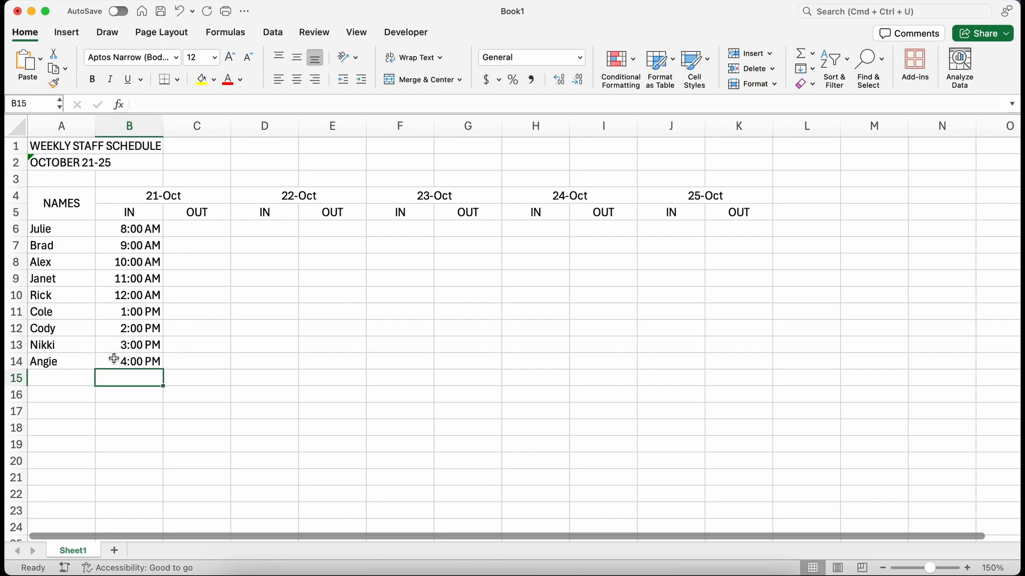
# Step: Enter the formula =B6+(TIME(8,0,0)) in C6 to calculate the OUT time
pyautogui.click(186, 226)
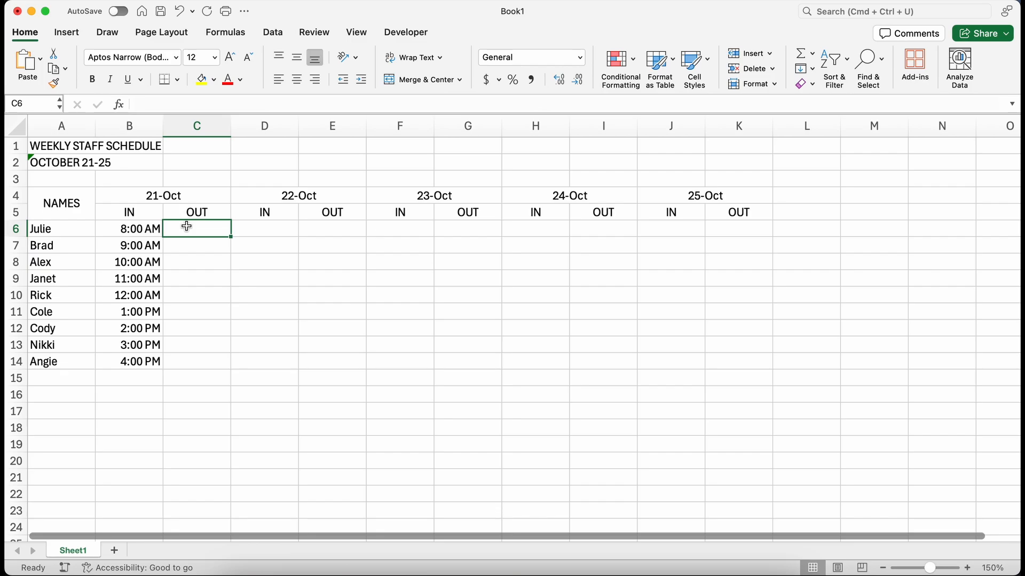
pyautogui.write('=')
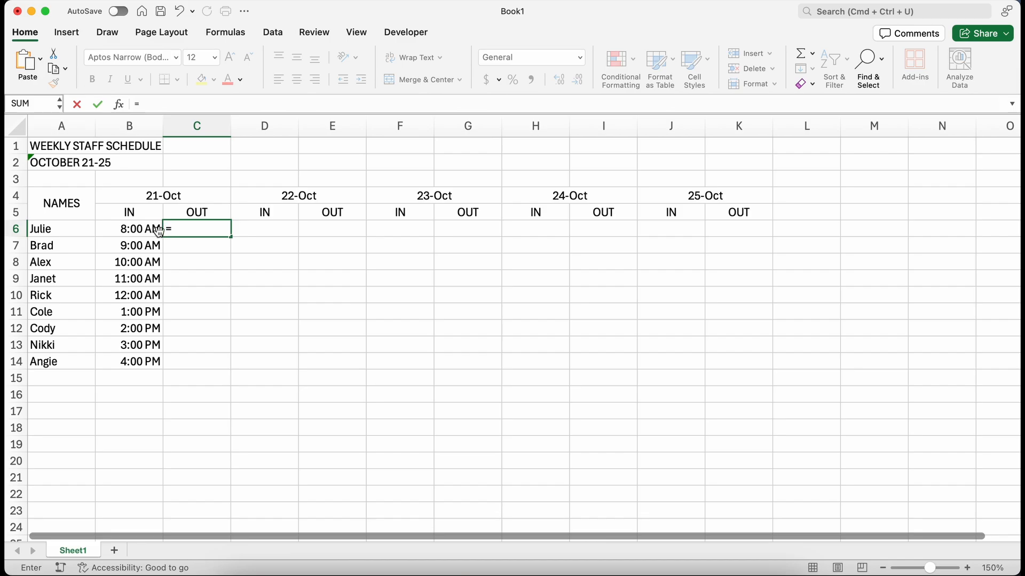
pyautogui.click(137, 231)
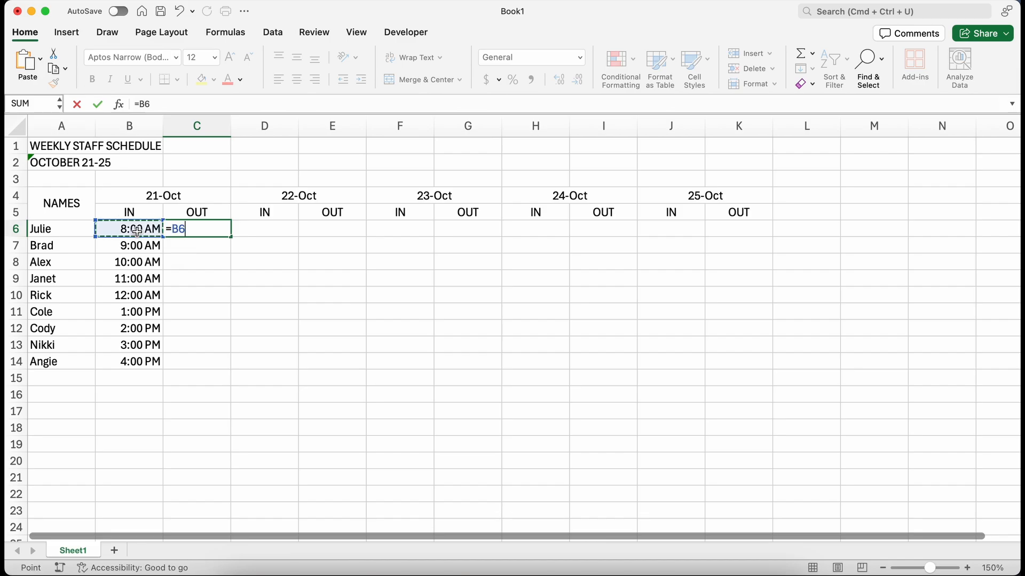
pyautogui.write('+(')
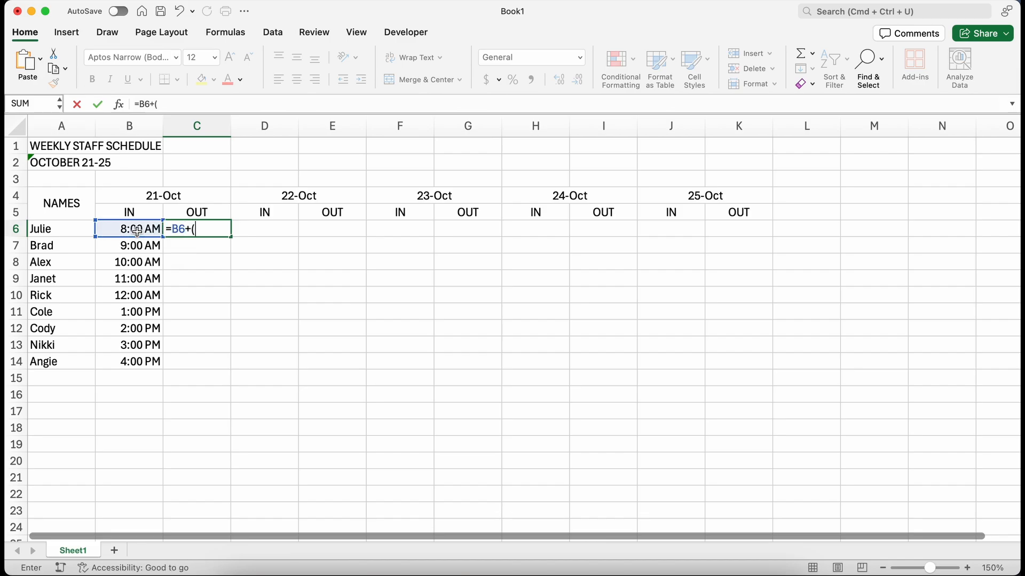
pyautogui.write('tim')
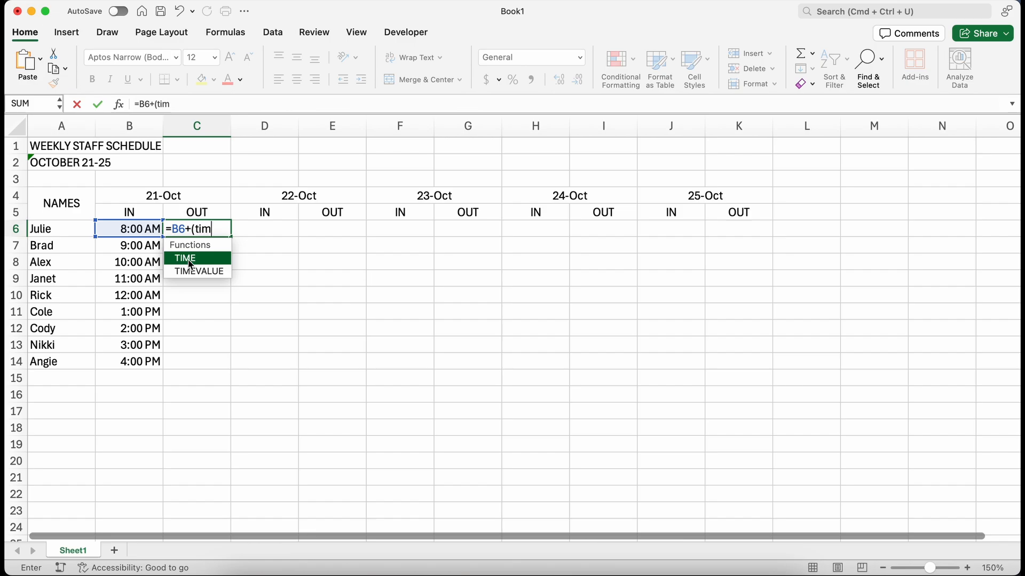
pyautogui.doubleClick(191, 258)
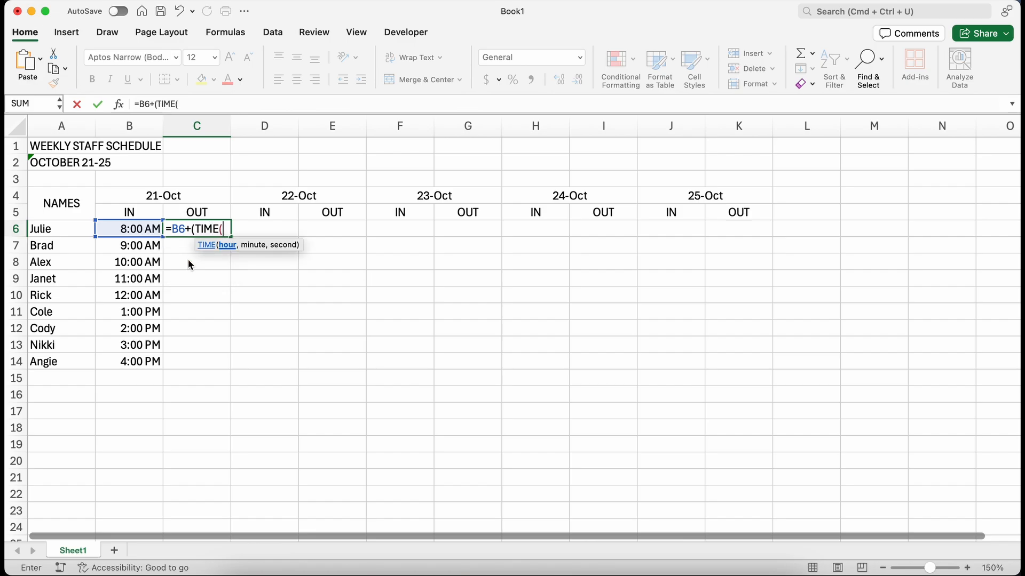
pyautogui.write('8,0,0')
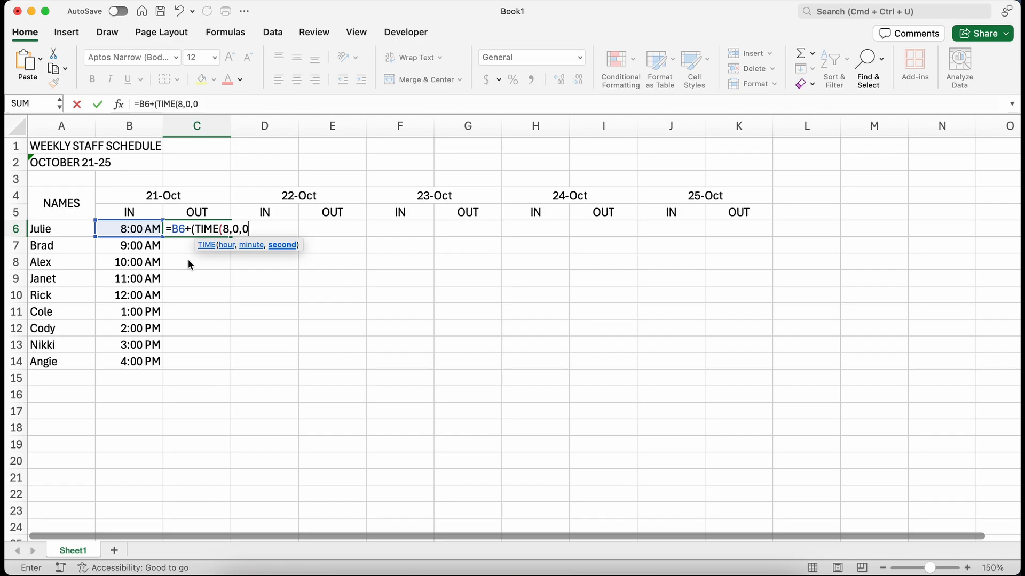
pyautogui.write(')')
pyautogui.press('Return')
# Step: Fill the OUT formula down to C14 and copy C6:C14
pyautogui.click(179, 228)
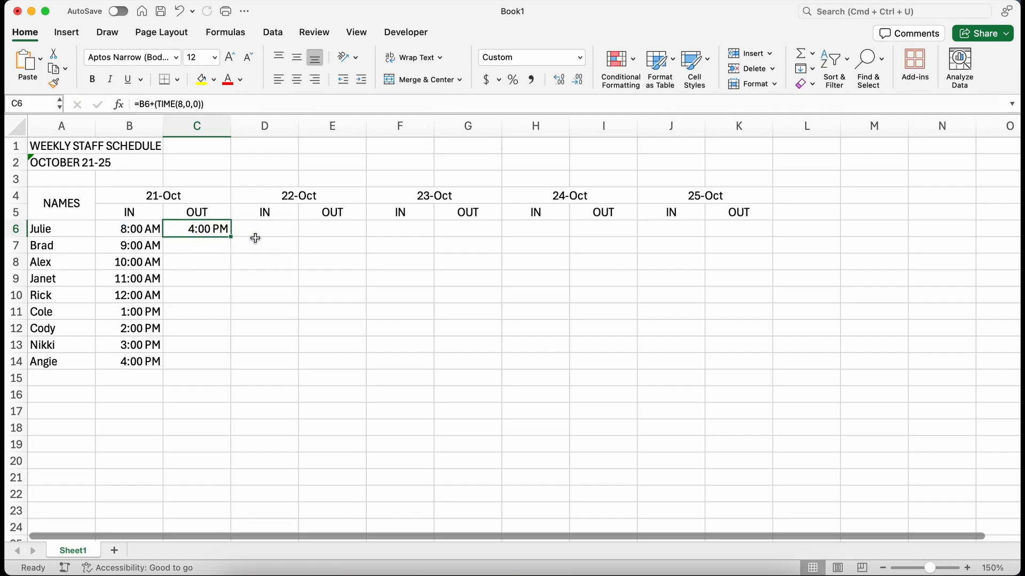
pyautogui.moveTo(231, 236); pyautogui.dragTo(230, 367)
pyautogui.press('super+c')
# Step: Paste the OUT formulas into the OUT columns for 22-Oct through 25-Oct, starting at E6, G6, I6 and K6
pyautogui.click(331, 228)
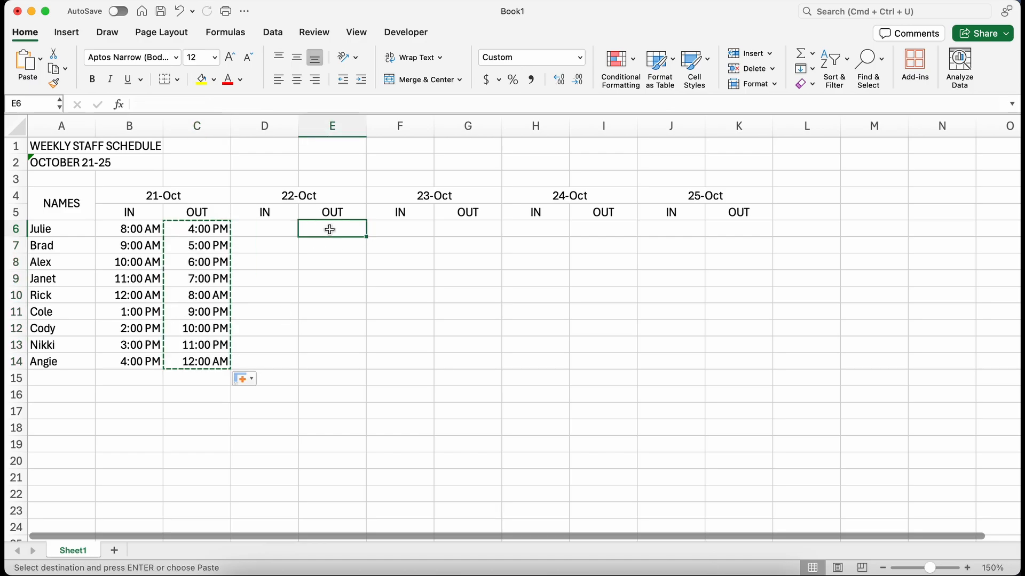
pyautogui.press('super+v')
pyautogui.click(483, 228)
pyautogui.press('super+v')
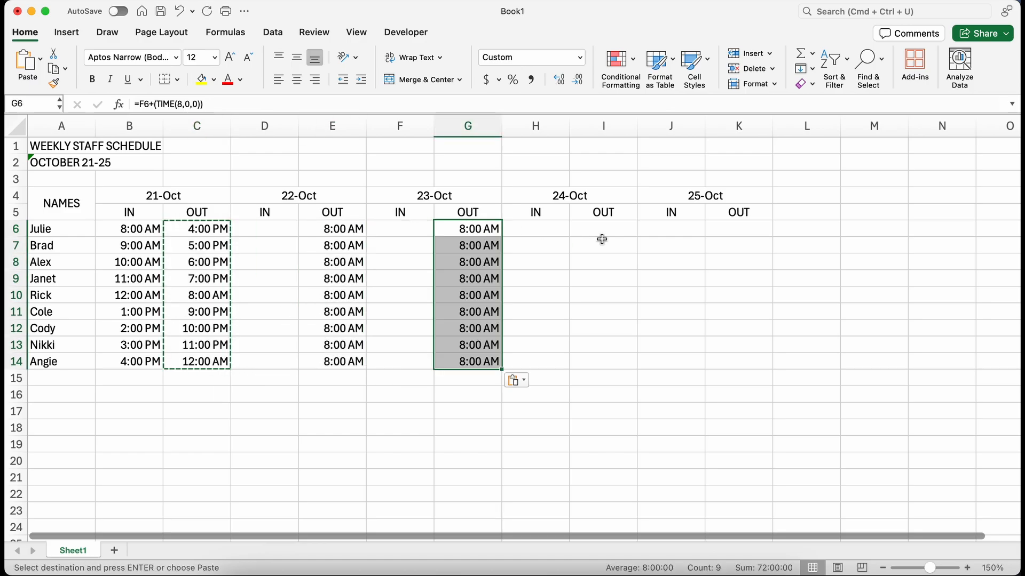
pyautogui.click(602, 231)
pyautogui.press('super+v')
pyautogui.click(751, 231)
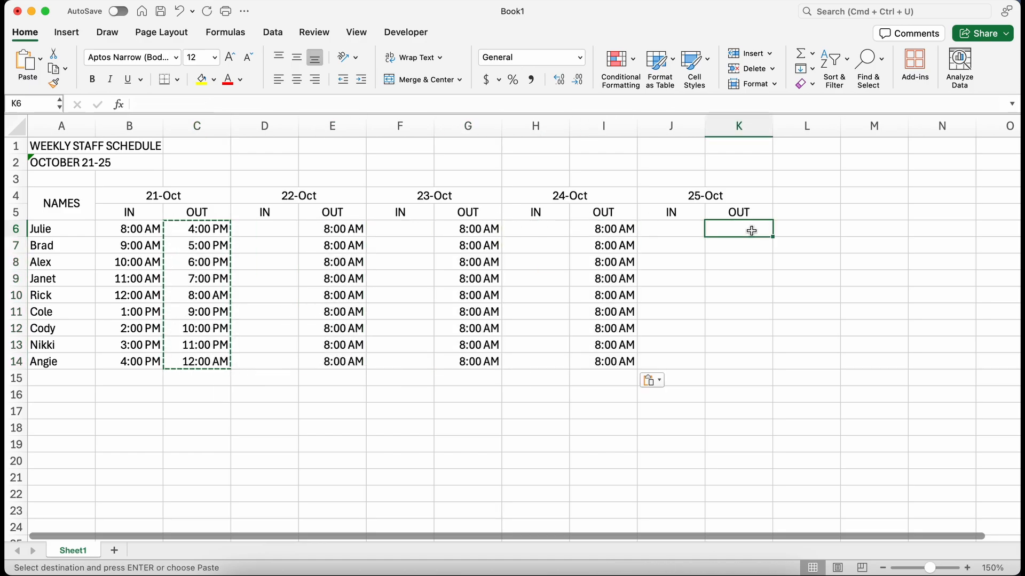
pyautogui.press('super+v')
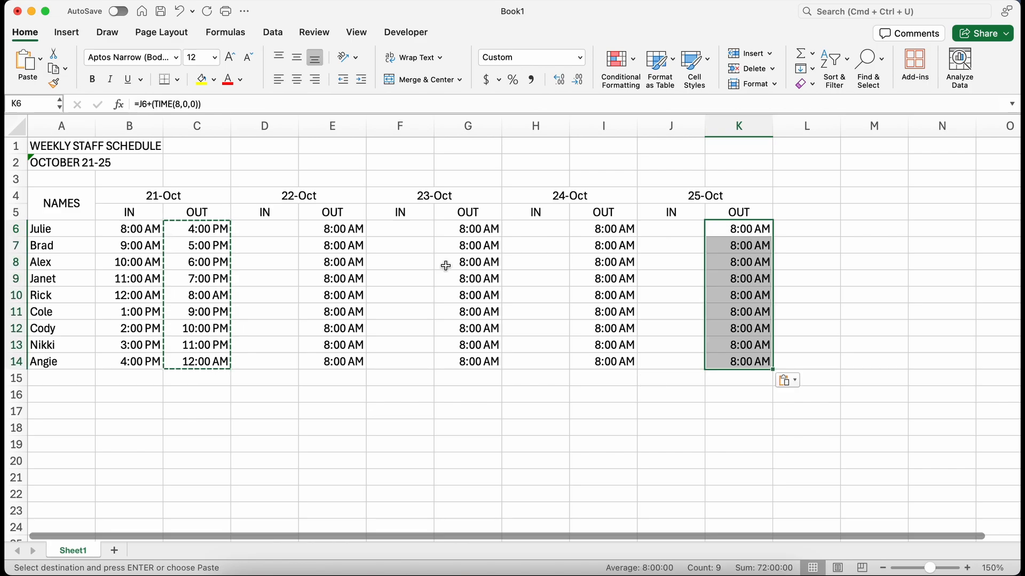
# Step: Enter the 22-Oct IN times in column D, starting with 9 am, 4 pm and 10
pyautogui.click(269, 229)
pyautogui.write('9 am')
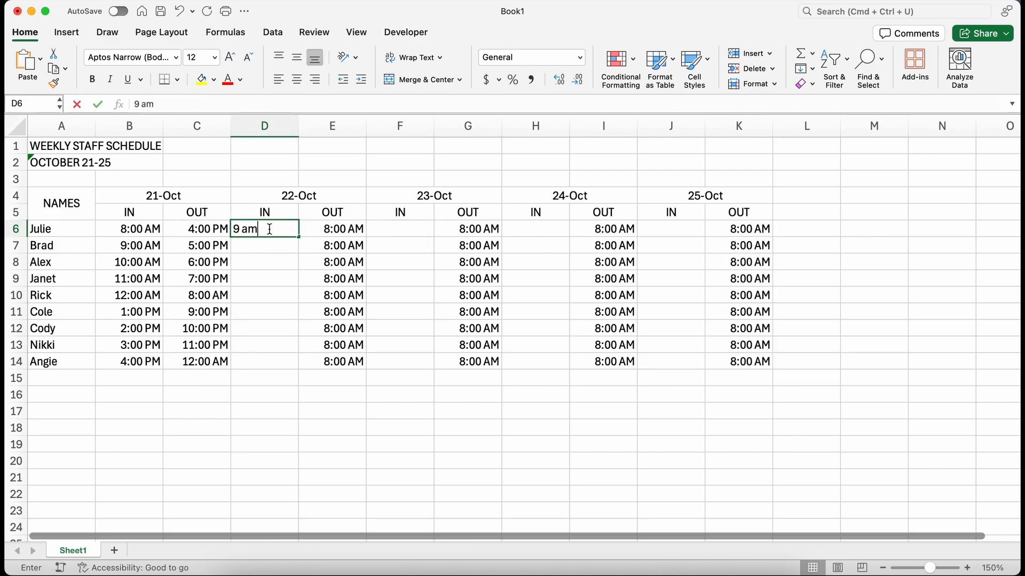
pyautogui.press('Return')
pyautogui.write('4 pm')
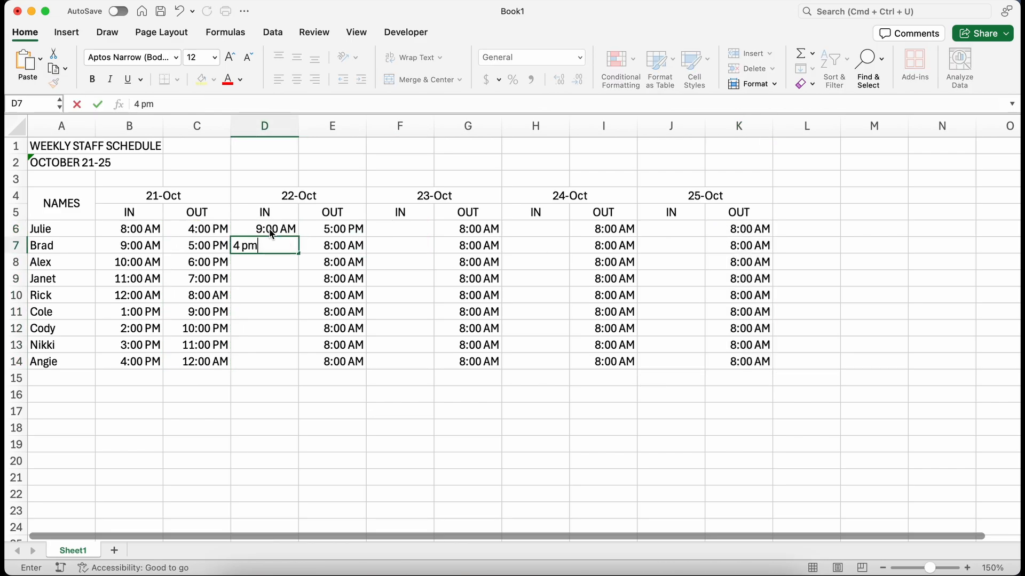
pyautogui.press('Return')
pyautogui.write('10:00 AM')
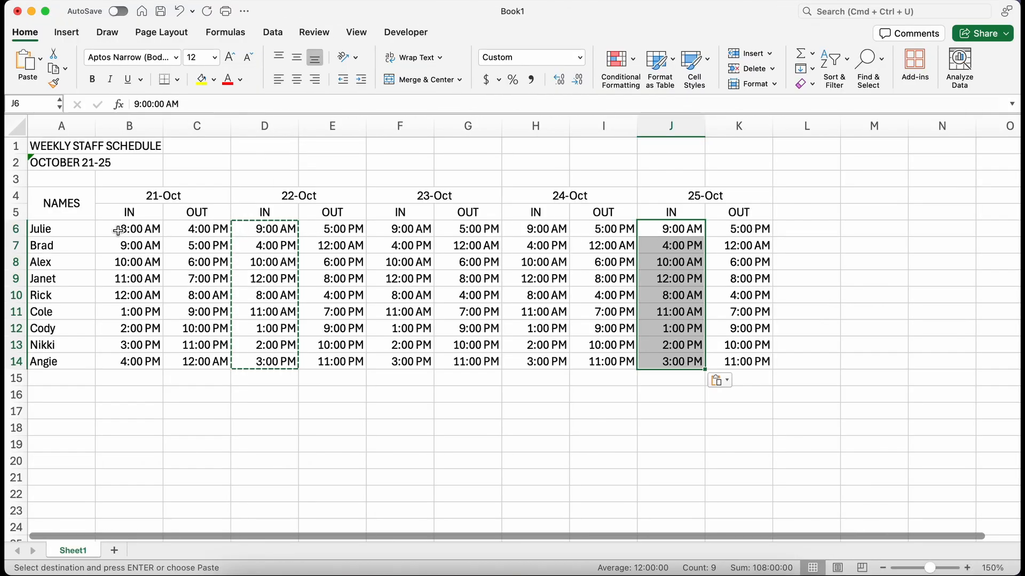
# Step: Center-align all the schedule times in B6:K14
pyautogui.moveTo(118, 231); pyautogui.dragTo(736, 361)
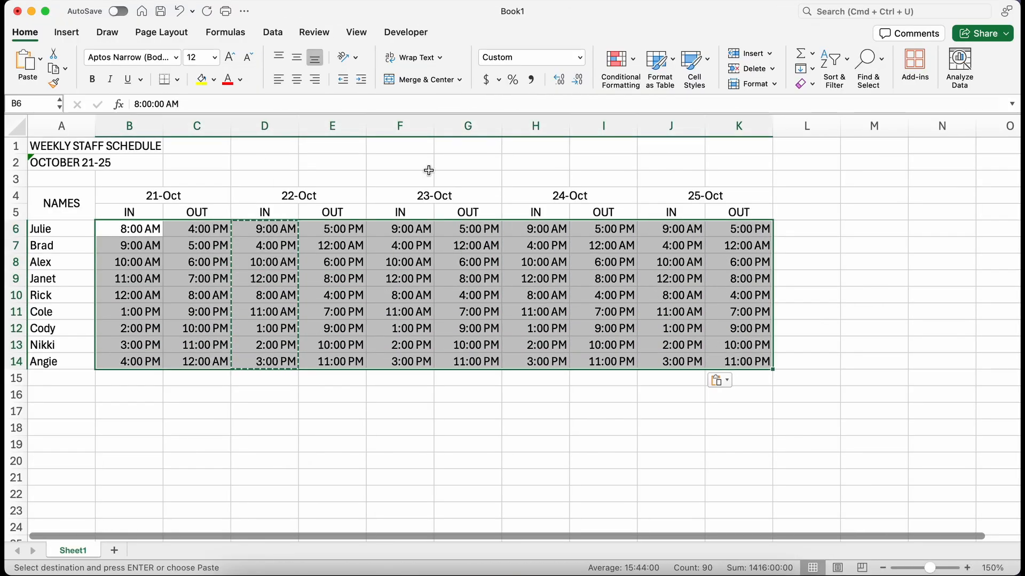
pyautogui.click(297, 79)
# Step: Bold the date and IN/OUT header rows and the employee names in A6:A14
pyautogui.moveTo(53, 195); pyautogui.dragTo(740, 213)
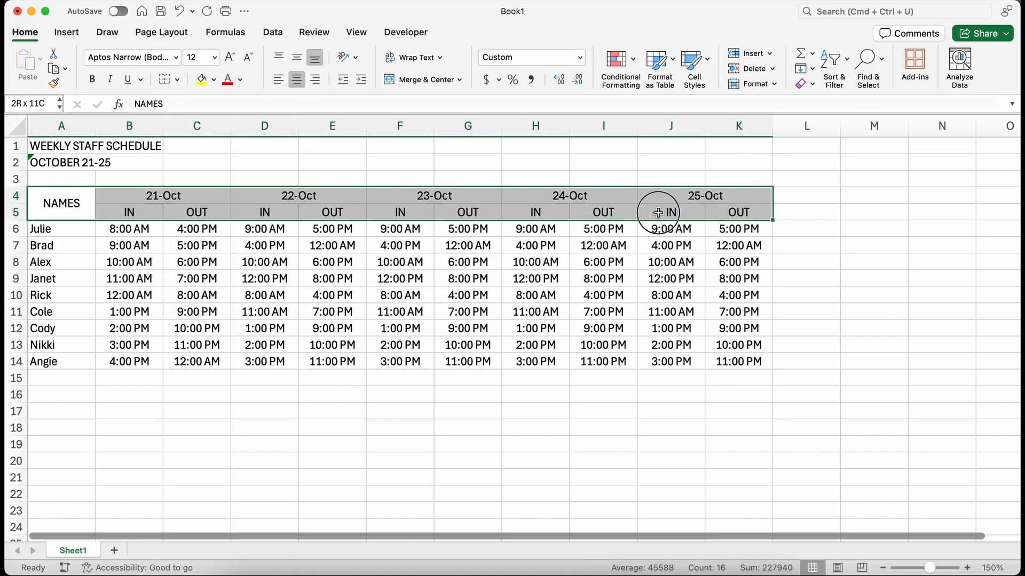
pyautogui.click(93, 79)
pyautogui.moveTo(51, 230); pyautogui.dragTo(51, 367)
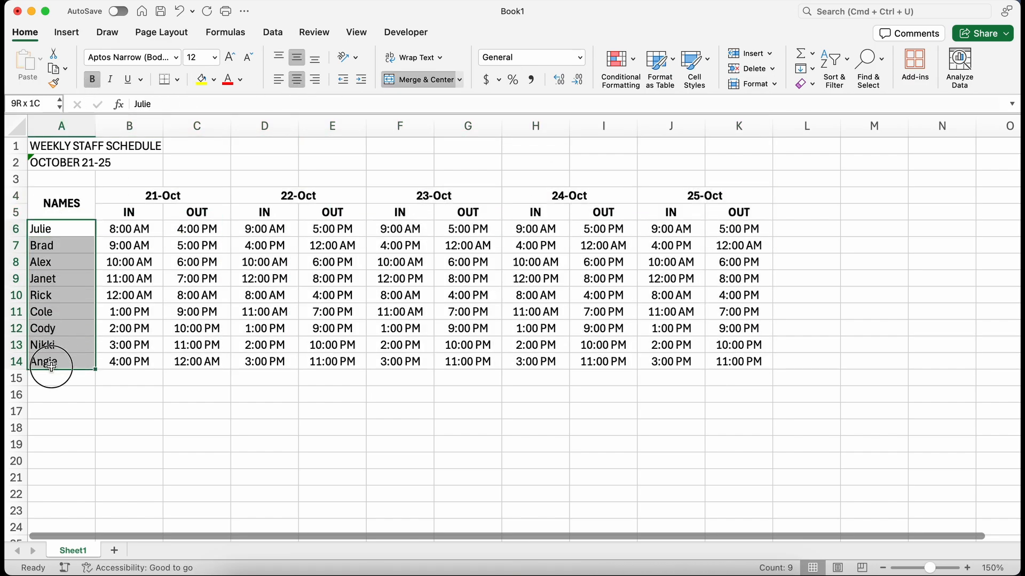
pyautogui.click(92, 79)
# Step: Fill the header rows A4:K5 with an orange theme color
pyautogui.moveTo(54, 198); pyautogui.dragTo(740, 212)
pyautogui.click(214, 79)
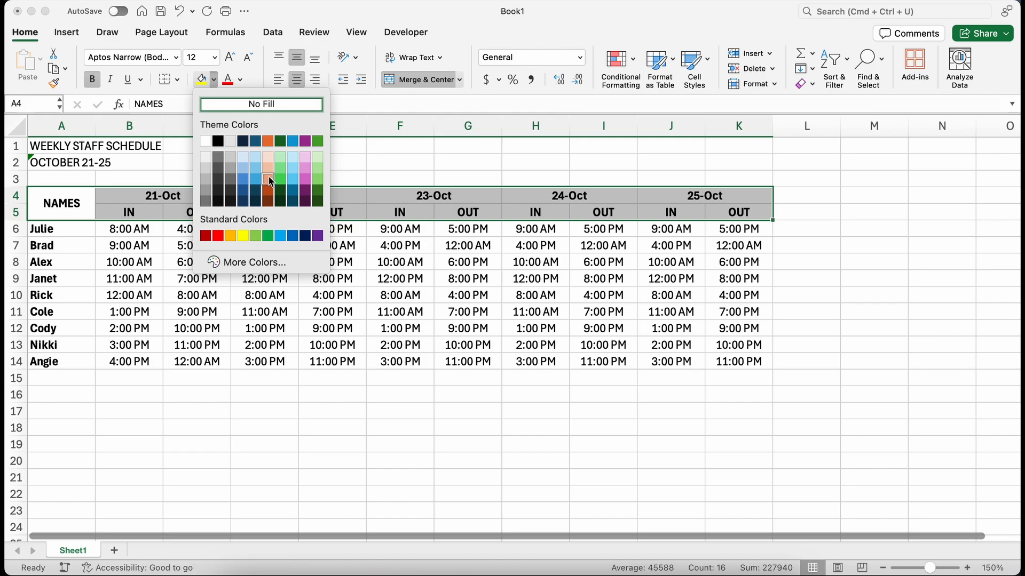
pyautogui.click(269, 180)
# Step: Fill the IN time columns B, D, F, H and J in rows 6–14 with light orange
pyautogui.moveTo(144, 228); pyautogui.dragTo(141, 356)
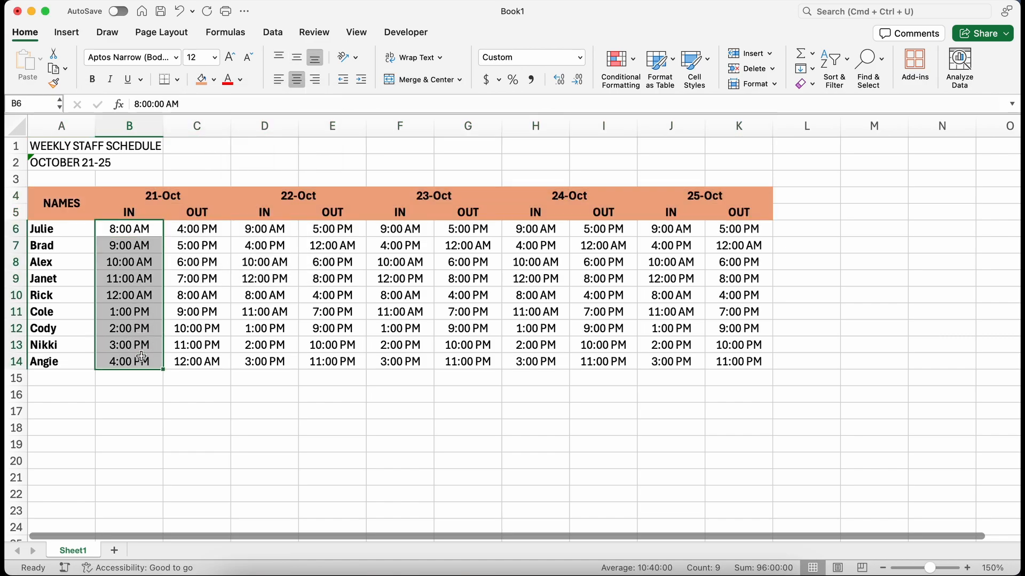
pyautogui.moveTo(264, 228); pyautogui.dragTo(264, 362)
pyautogui.moveTo(400, 229); pyautogui.dragTo(400, 362)
pyautogui.moveTo(536, 228); pyautogui.dragTo(535, 362)
pyautogui.moveTo(670, 229); pyautogui.dragTo(671, 362)
pyautogui.click(213, 79)
pyautogui.click(267, 167)
# Step: Apply all borders to the whole schedule table A4:K14
pyautogui.moveTo(54, 198); pyautogui.dragTo(739, 362)
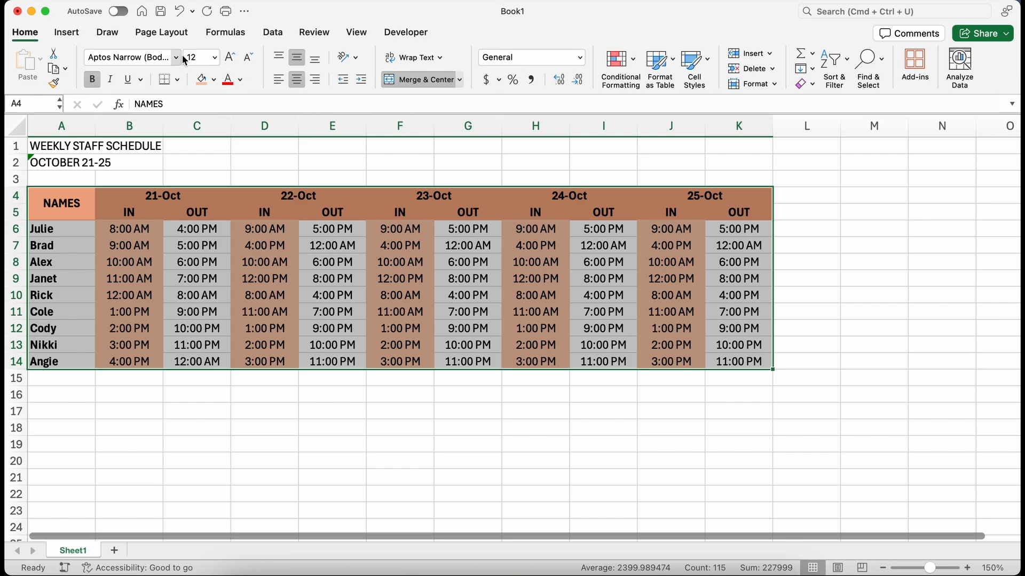
pyautogui.click(179, 79)
pyautogui.click(196, 206)
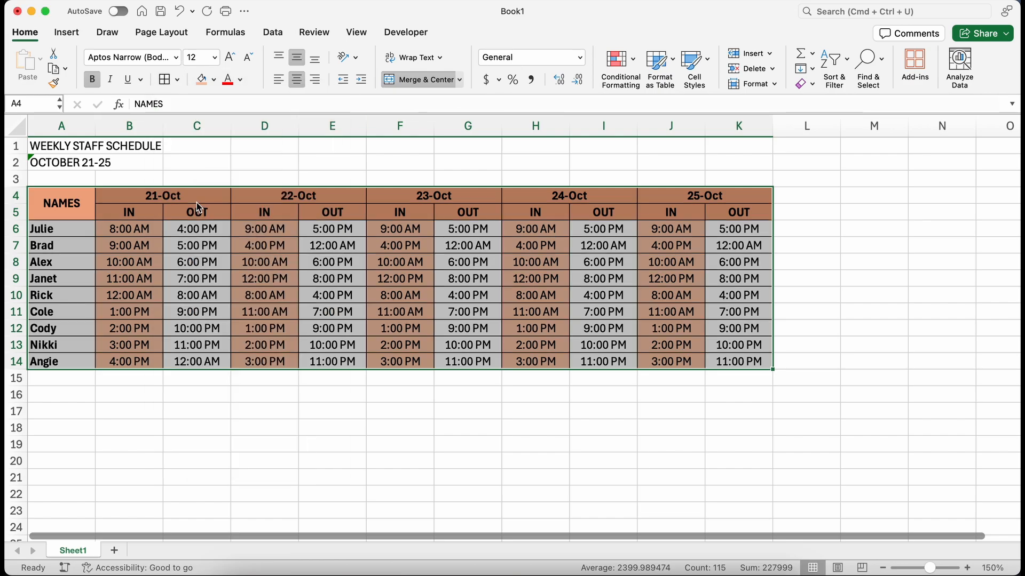
# Step: Merge and center the title in row 1 and the date range in row 2 across columns A to K
pyautogui.moveTo(54, 146); pyautogui.dragTo(740, 146)
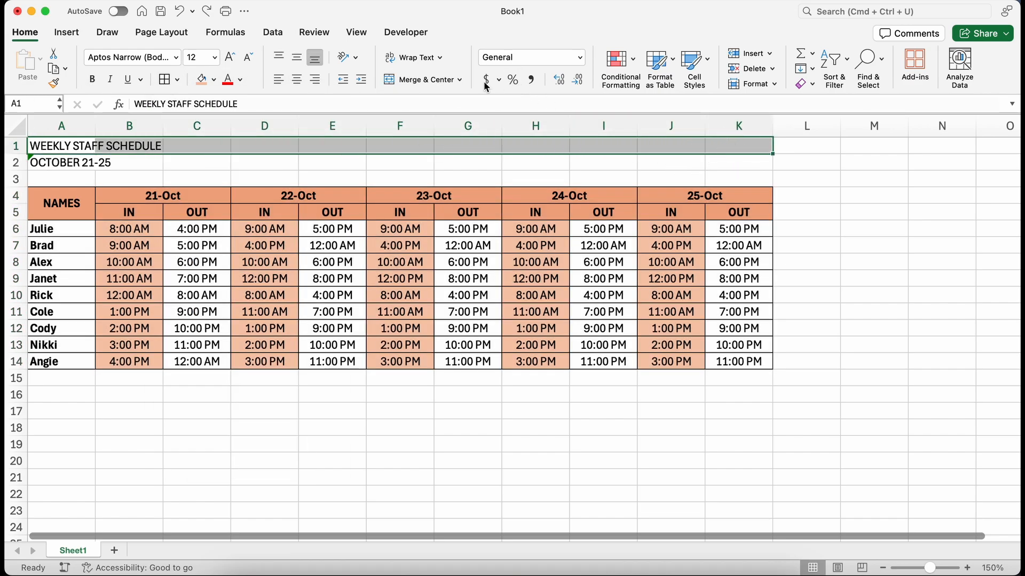
pyautogui.click(433, 79)
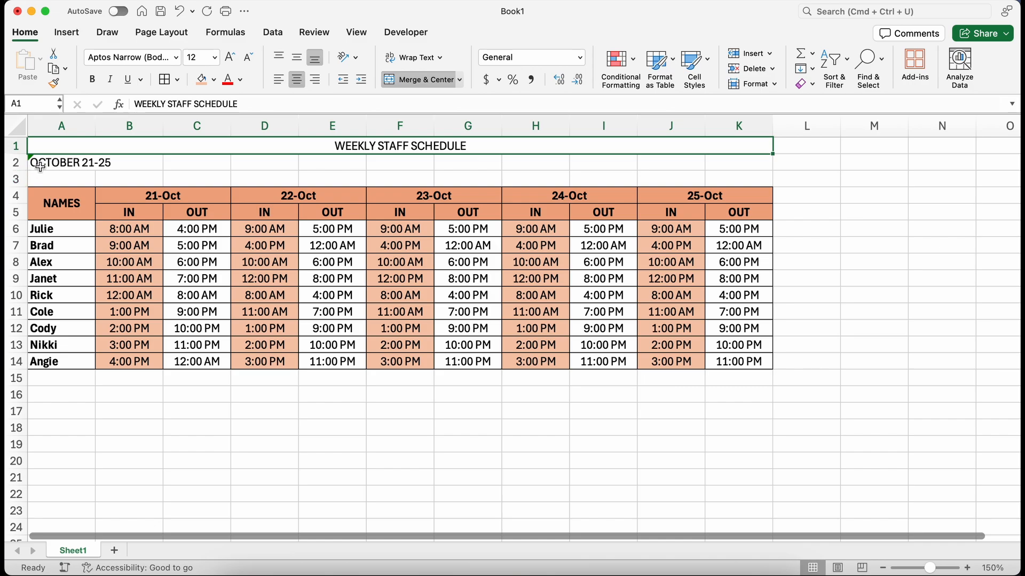
pyautogui.moveTo(37, 162); pyautogui.dragTo(724, 167)
pyautogui.click(417, 80)
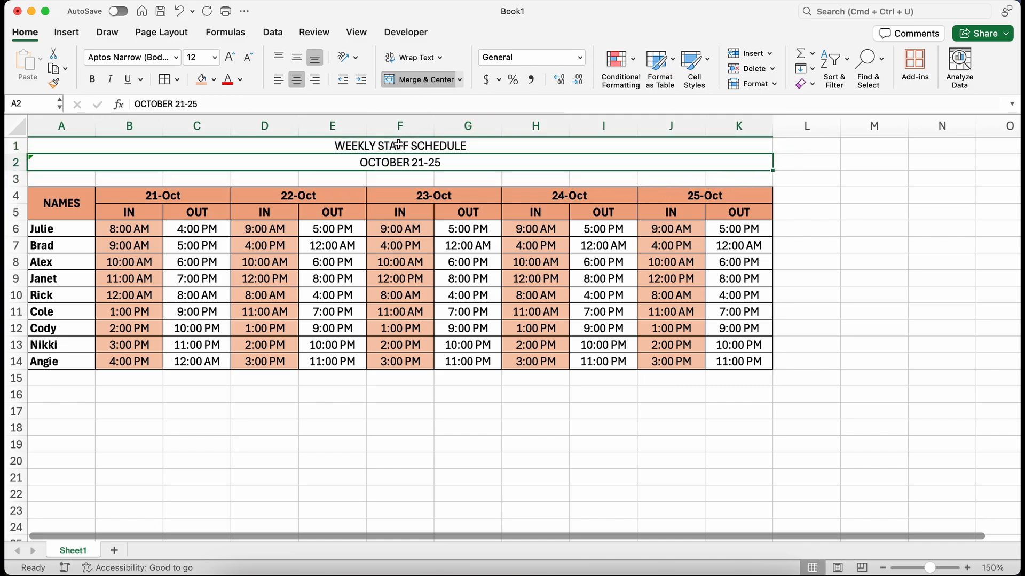
# Step: Set the font size of the two title rows to 18
pyautogui.moveTo(399, 145); pyautogui.dragTo(407, 163)
pyautogui.click(215, 58)
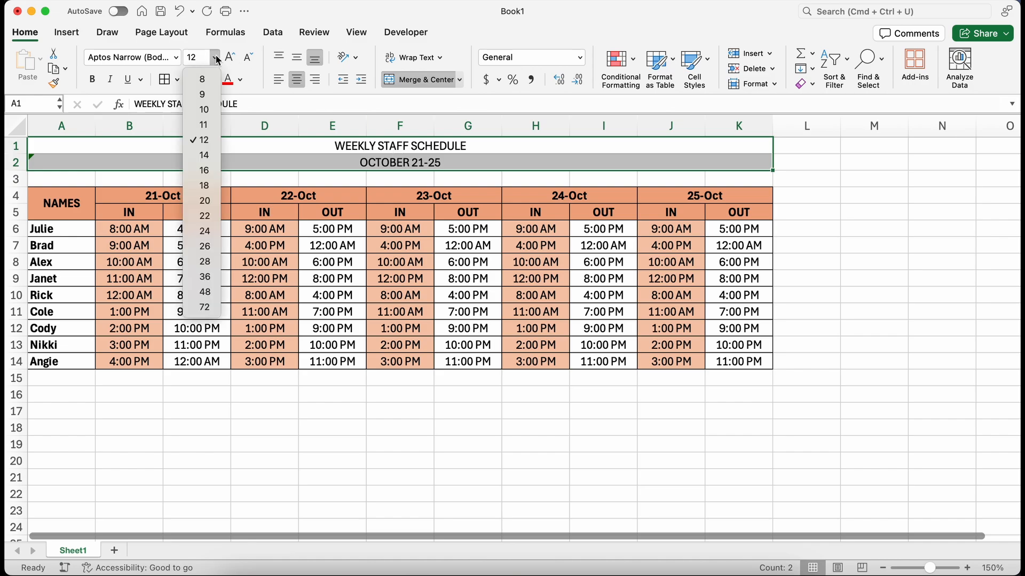
pyautogui.click(205, 185)
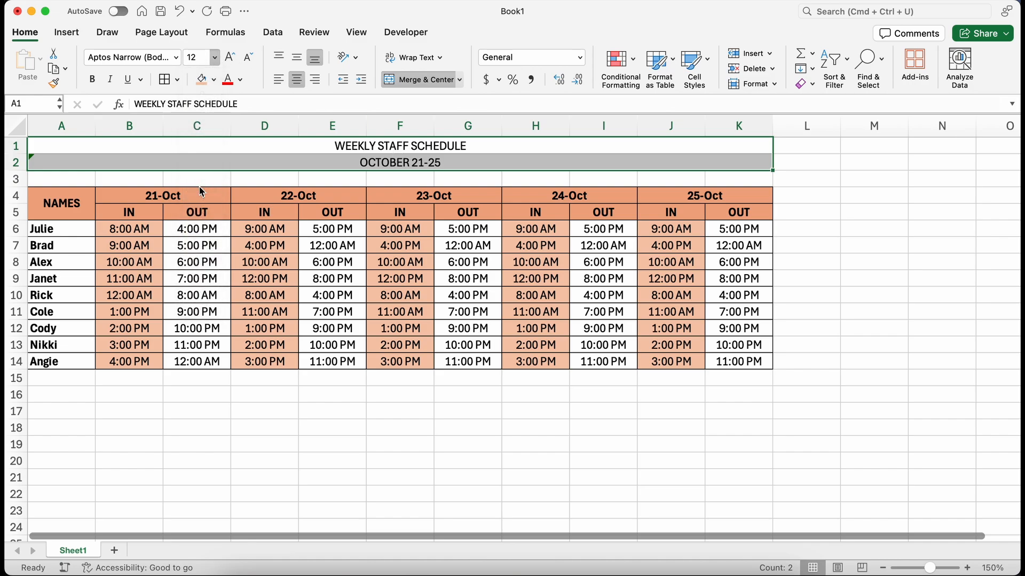
# Step: Insert a text box near J2 reading "Printed on Oct 15, 2024"
pyautogui.click(66, 32)
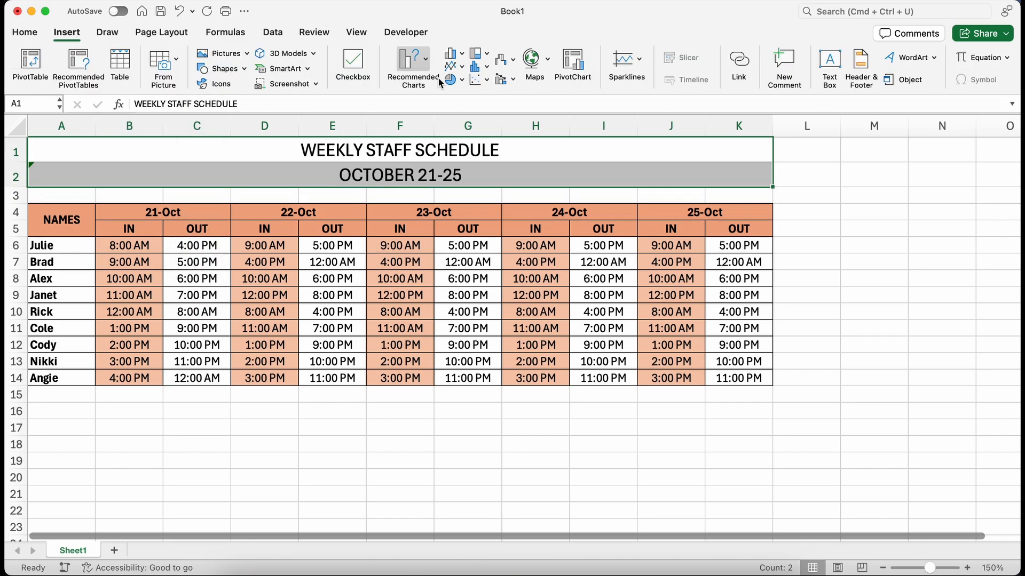
pyautogui.click(830, 60)
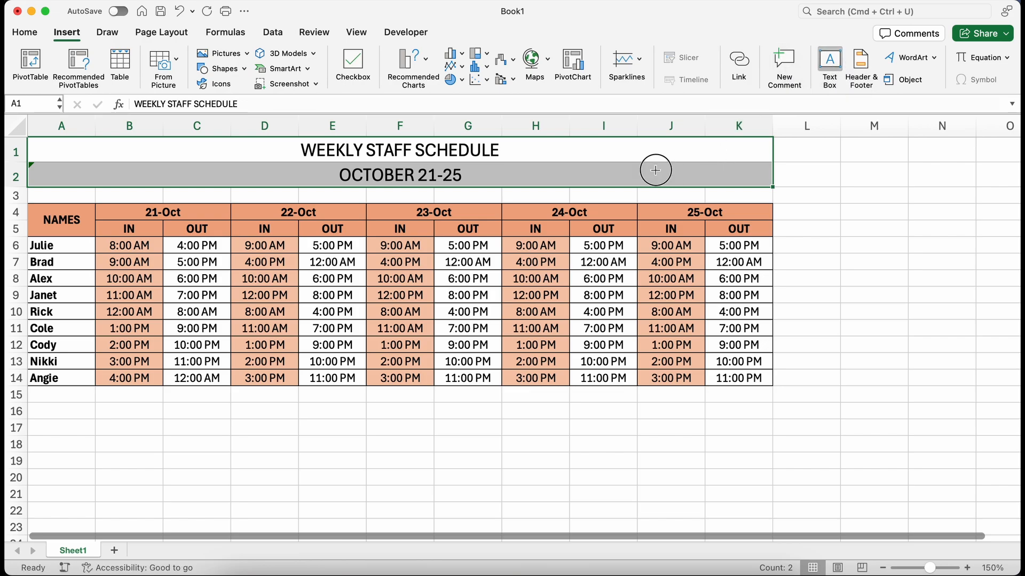
pyautogui.click(656, 169)
pyautogui.write('Printed on ')
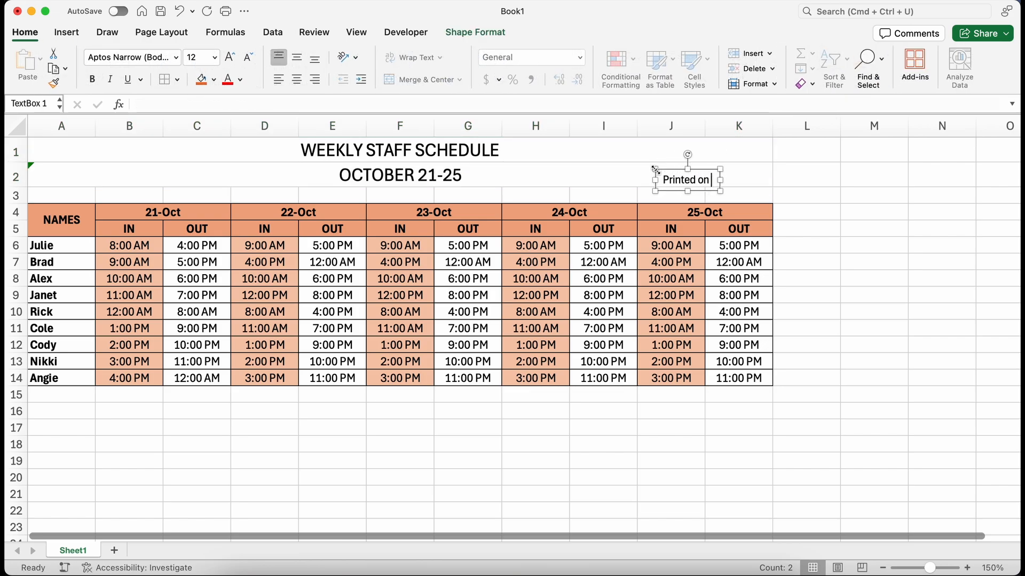
pyautogui.write('Oct 15, 2024')
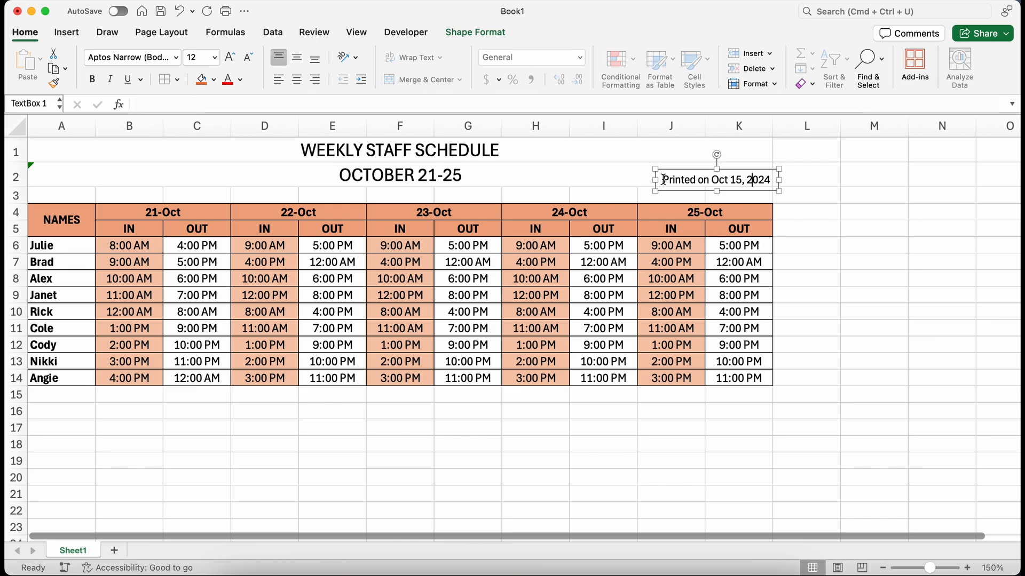
# Step: Shrink the text box's font size to 11 and make it italic
pyautogui.moveTo(661, 180); pyautogui.dragTo(757, 180)
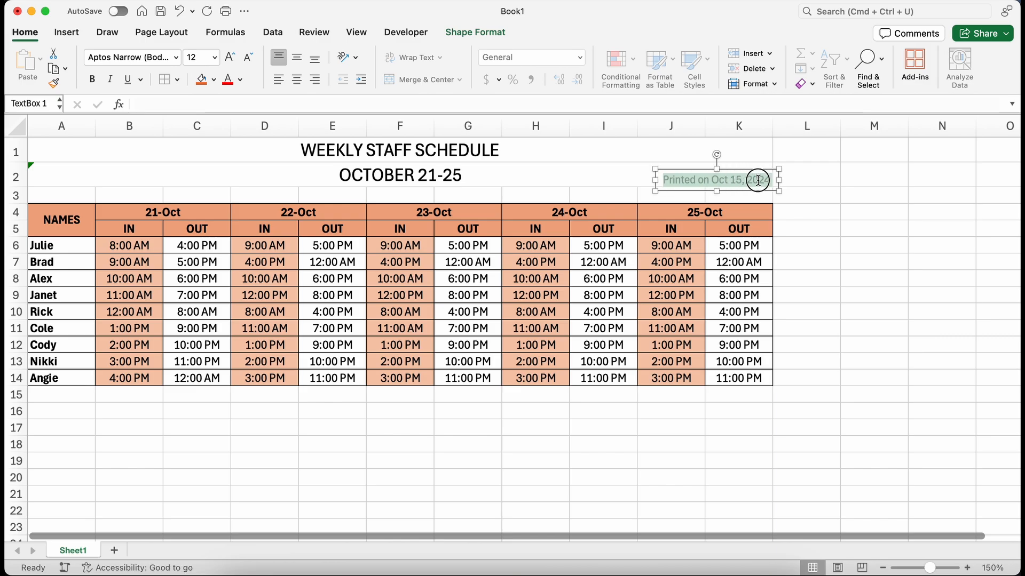
pyautogui.click(248, 58)
pyautogui.click(111, 80)
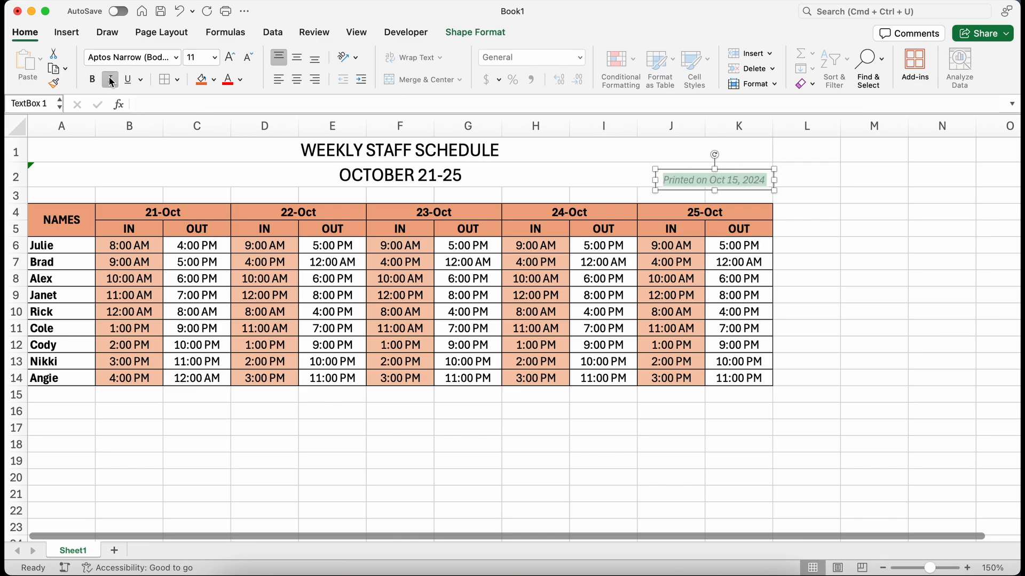
# Step: Preview printing the schedule in landscape orientation scaled to fit one page, then cancel the print dialog
pyautogui.moveTo(103, 152); pyautogui.dragTo(137, 379)
pyautogui.click(225, 15)
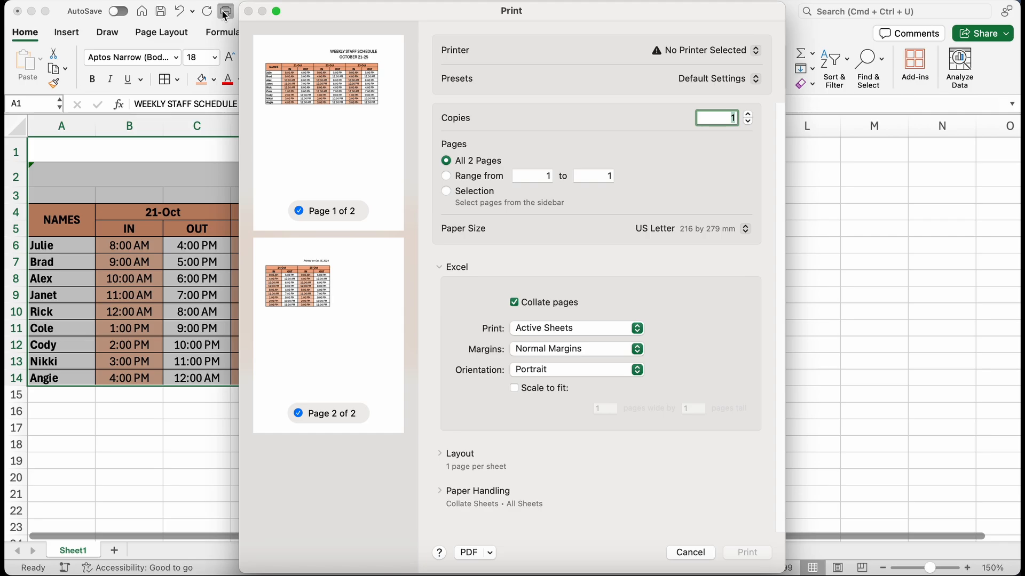
pyautogui.click(531, 371)
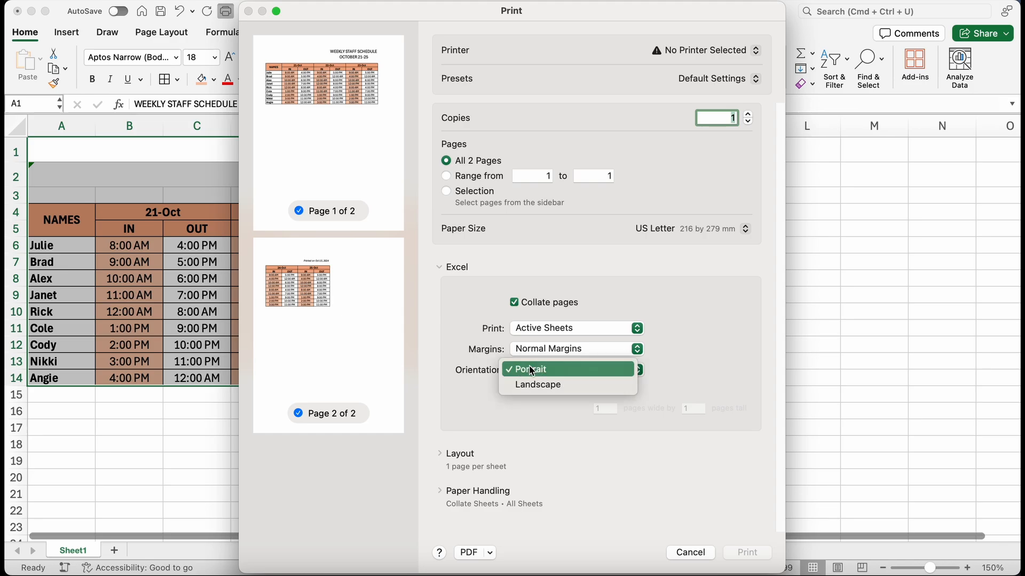
pyautogui.click(530, 383)
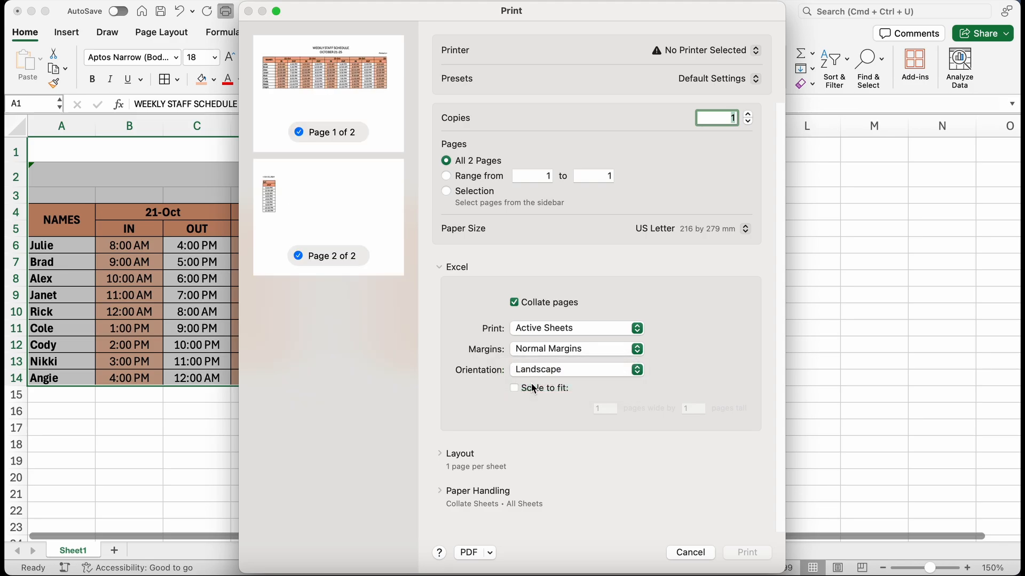
pyautogui.click(514, 388)
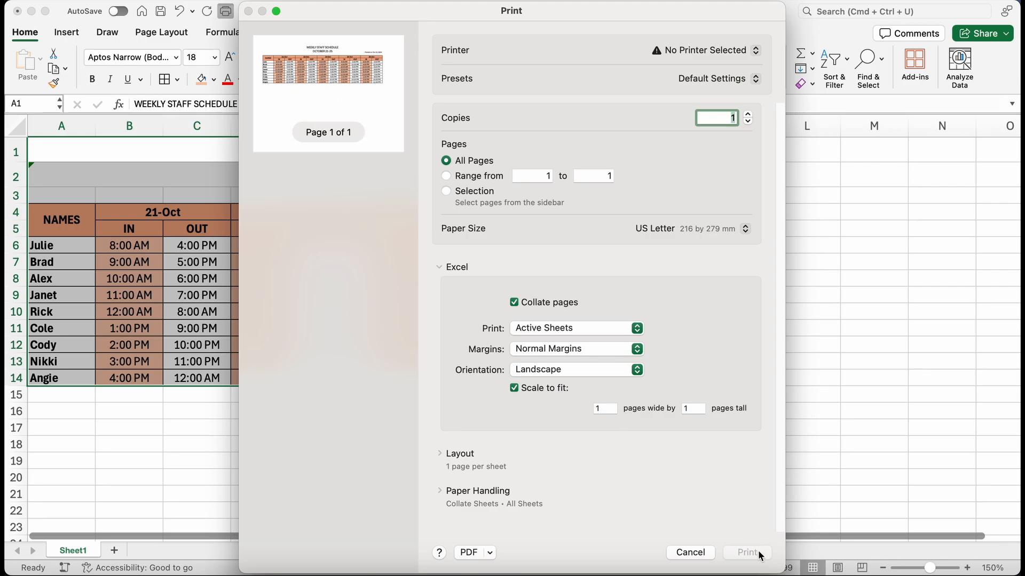
pyautogui.click(690, 553)
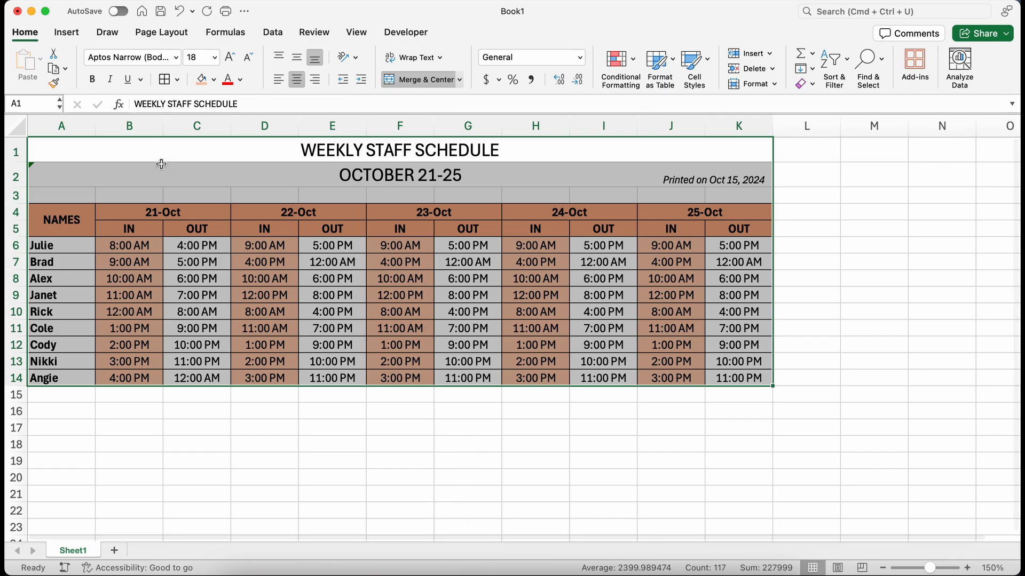
# Step: Insert two blank columns before column B
pyautogui.click(129, 122)
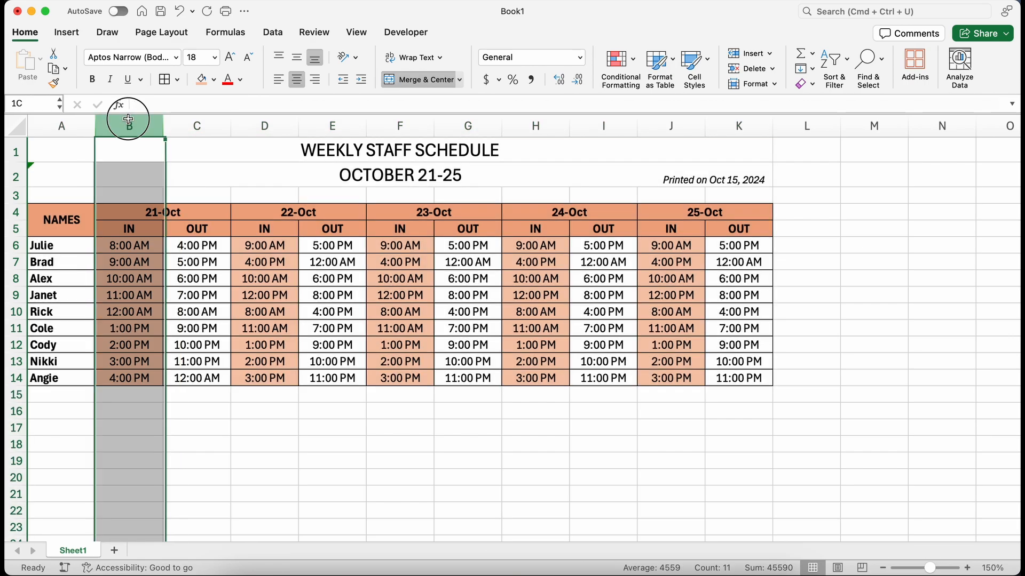
pyautogui.click(769, 53)
pyautogui.click(777, 113)
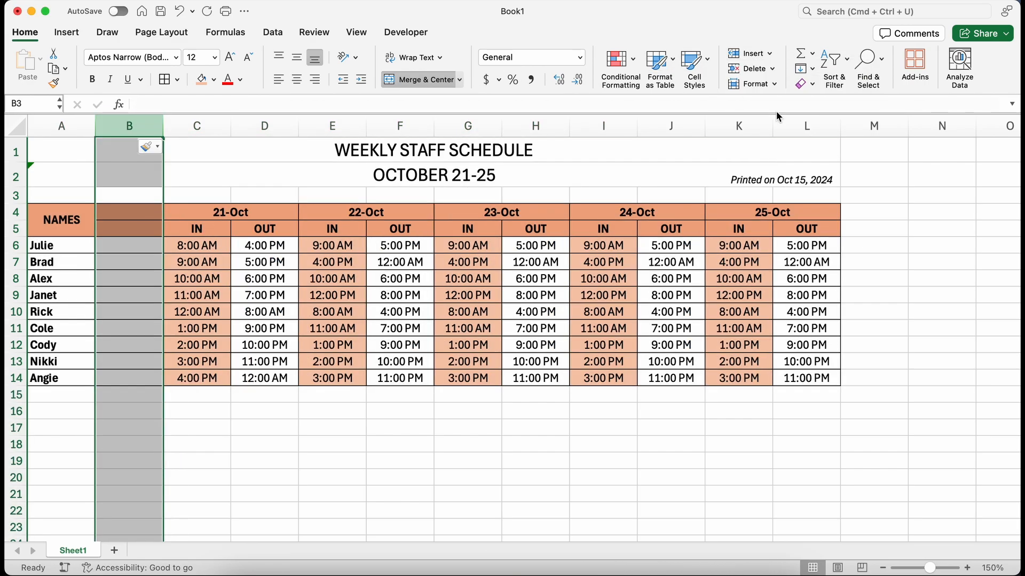
pyautogui.click(755, 52)
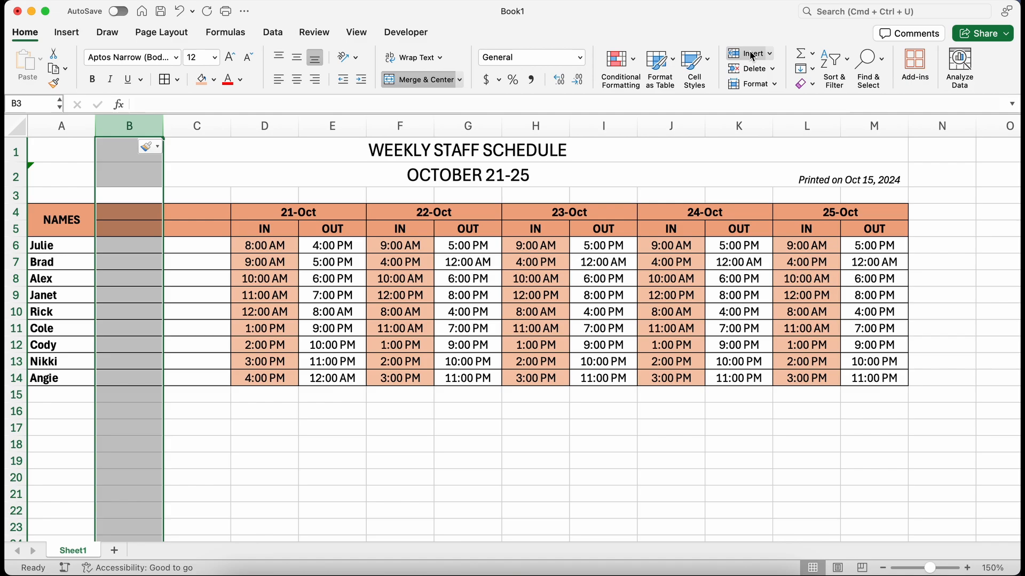
# Step: Merge the new header cells B4:B5 and C4:C5 and label them EMP STATUS and HOURS
pyautogui.moveTo(127, 212); pyautogui.dragTo(181, 225)
pyautogui.click(426, 80)
pyautogui.click(413, 80)
pyautogui.click(113, 224)
pyautogui.write('EMP ')
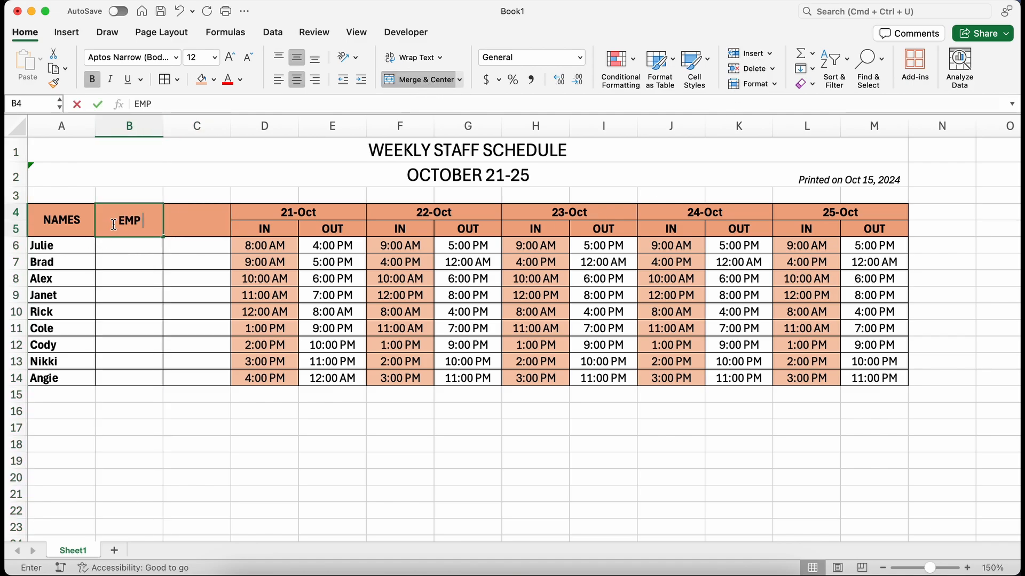
pyautogui.write('STATUS')
pyautogui.press('Tab')
pyautogui.write('HOURS')
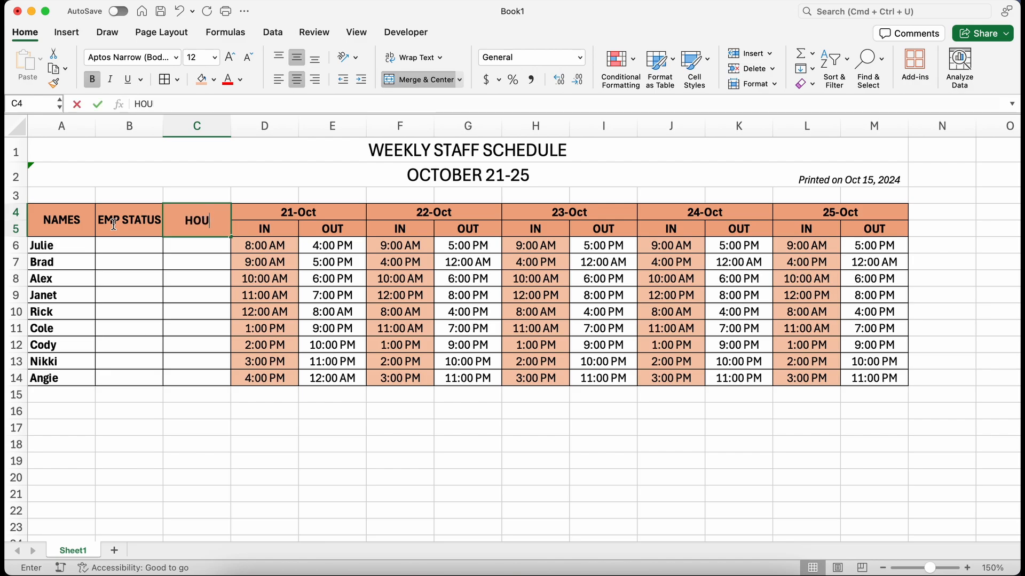
# Step: Enter each employee's status as PT or FT in B6:B14
pyautogui.click(122, 244)
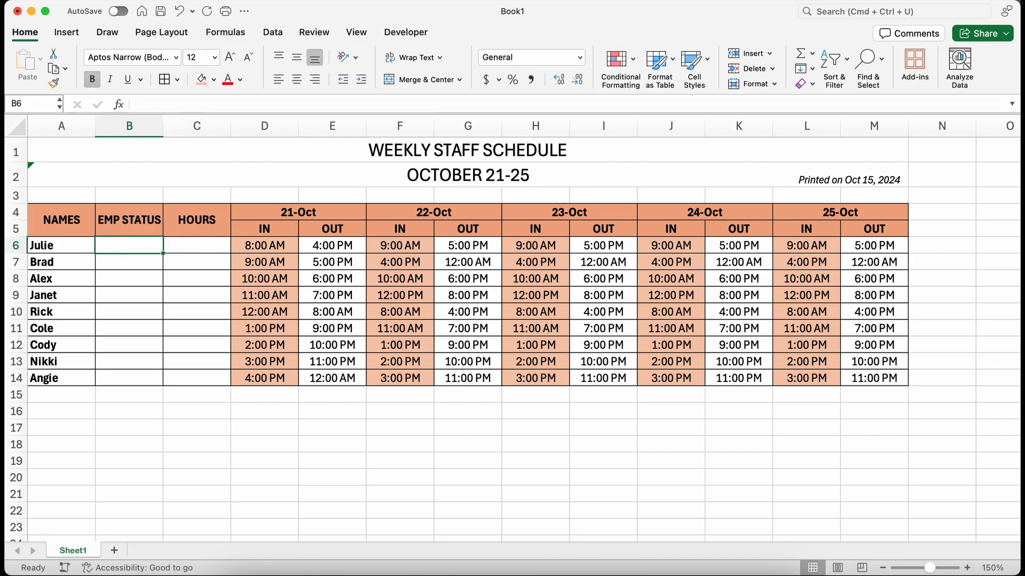
pyautogui.write('PT')
pyautogui.press('Return')
pyautogui.write('FT')
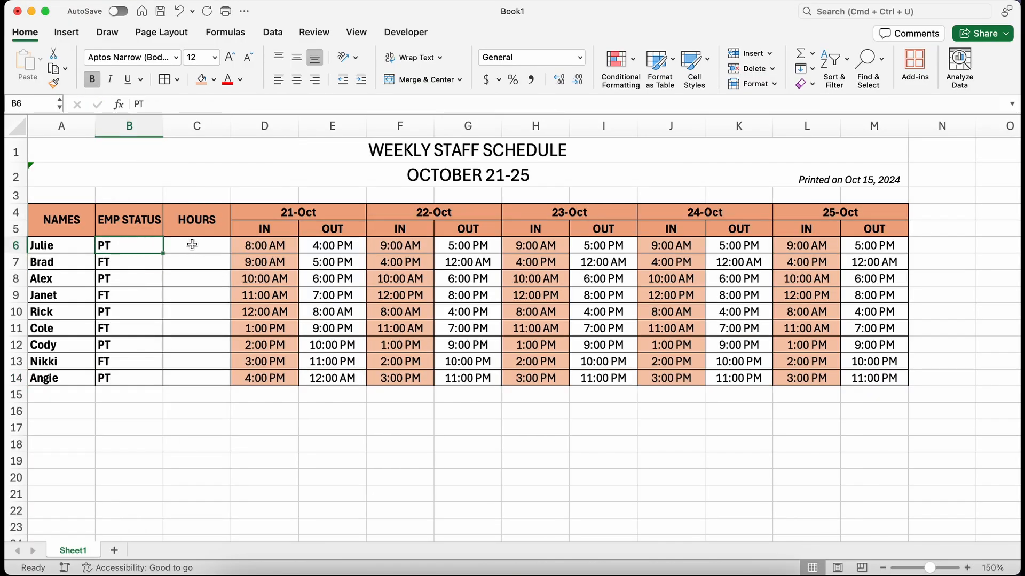
# Step: Enter an IF formula in C6 that returns 4 hours when B6 is "PT" and 8 otherwise
pyautogui.click(194, 243)
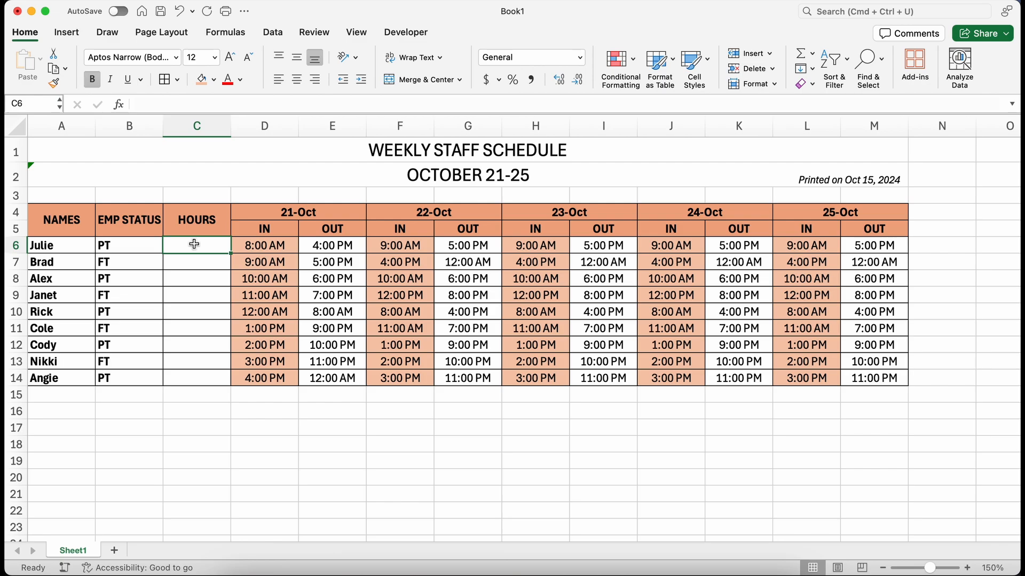
pyautogui.write('=')
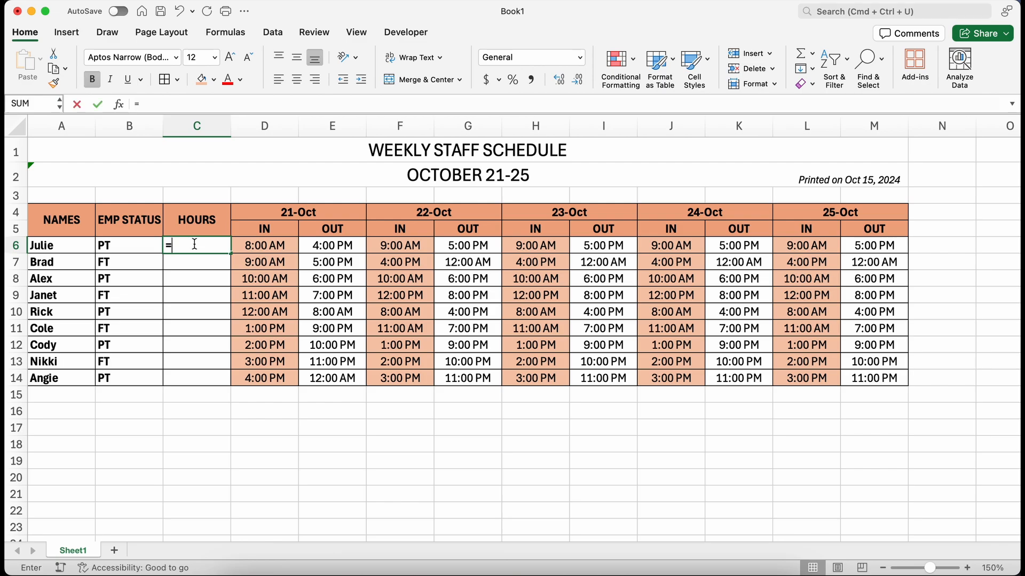
pyautogui.write('if')
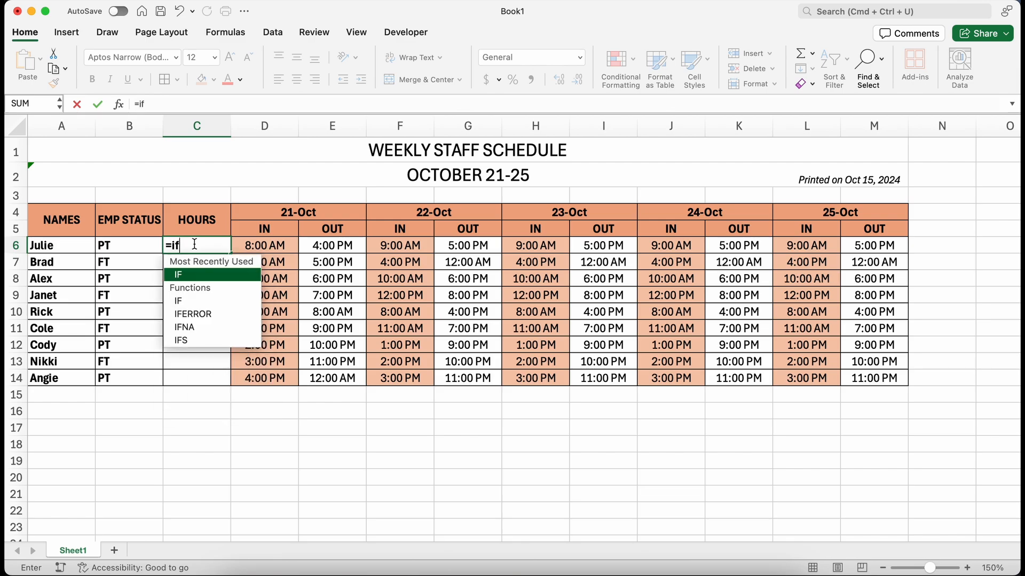
pyautogui.doubleClick(190, 273)
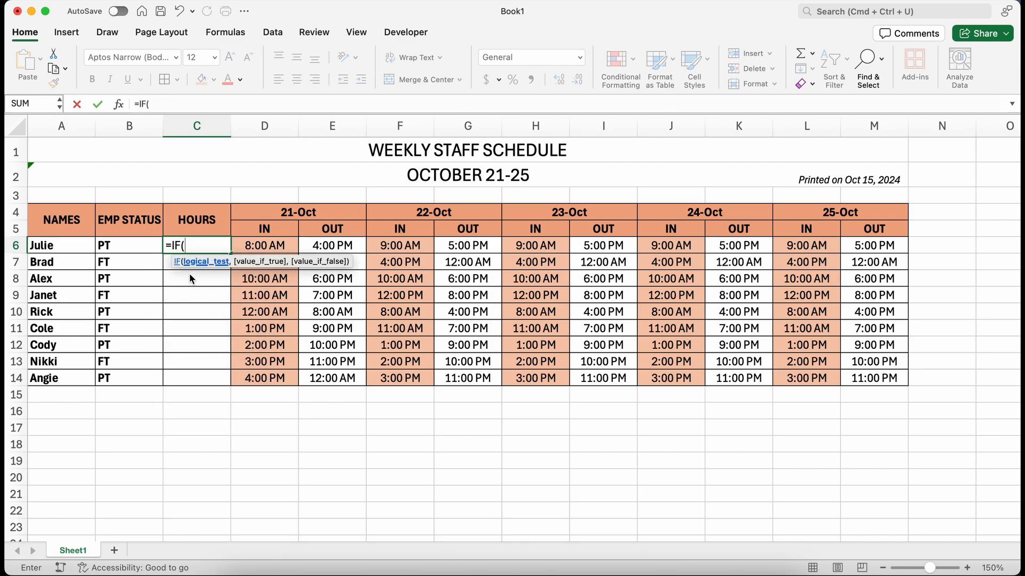
pyautogui.click(131, 249)
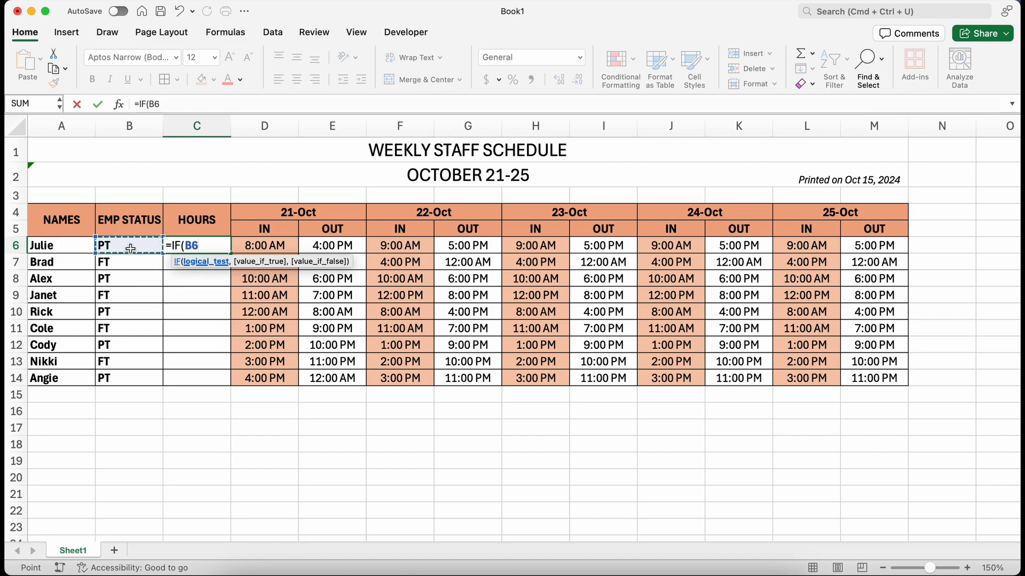
pyautogui.write('="')
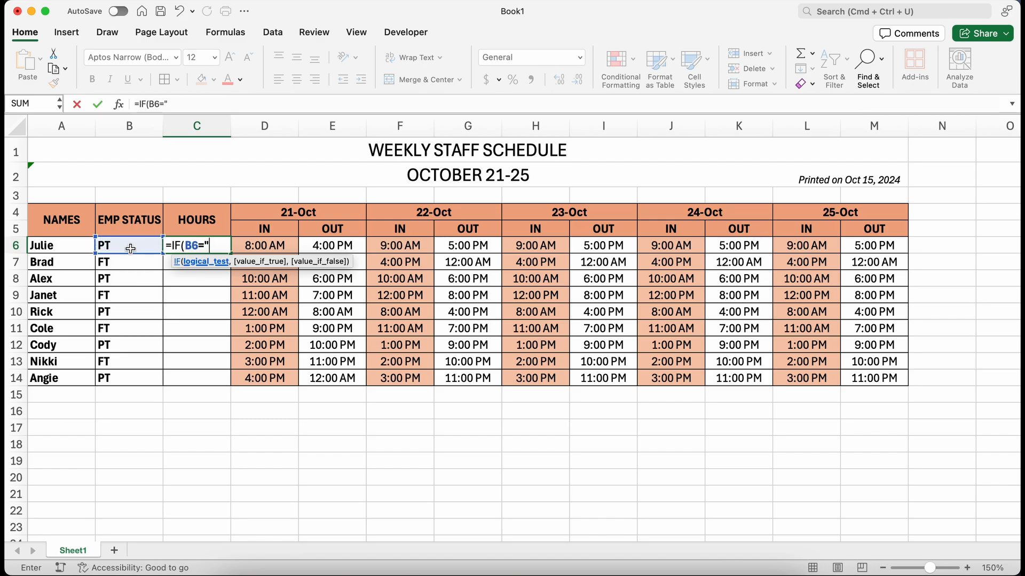
pyautogui.write('PT"')
pyautogui.write(',')
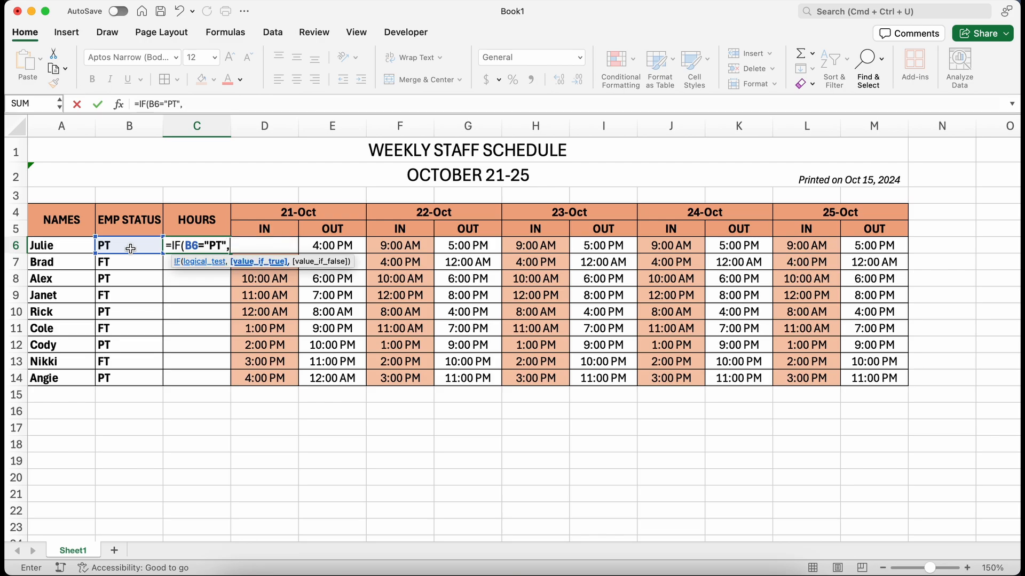
pyautogui.write('4,8')
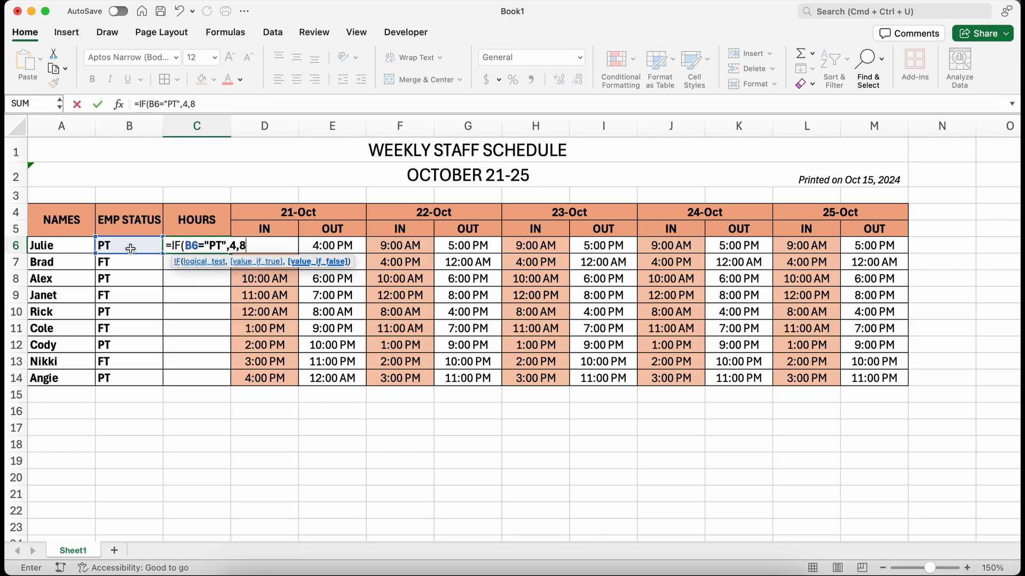
pyautogui.write(')')
pyautogui.press('Return')
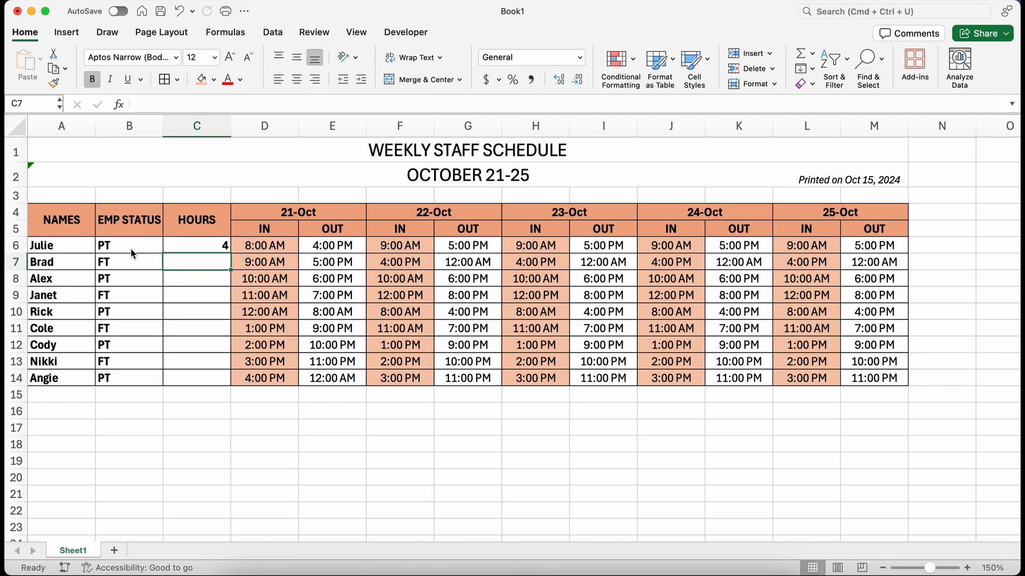
# Step: Fill the hours formula down to C14 and center-align the status and hours cells B6:C14
pyautogui.click(186, 245)
pyautogui.moveTo(230, 254); pyautogui.dragTo(217, 388)
pyautogui.moveTo(138, 253); pyautogui.dragTo(213, 380)
pyautogui.click(297, 80)
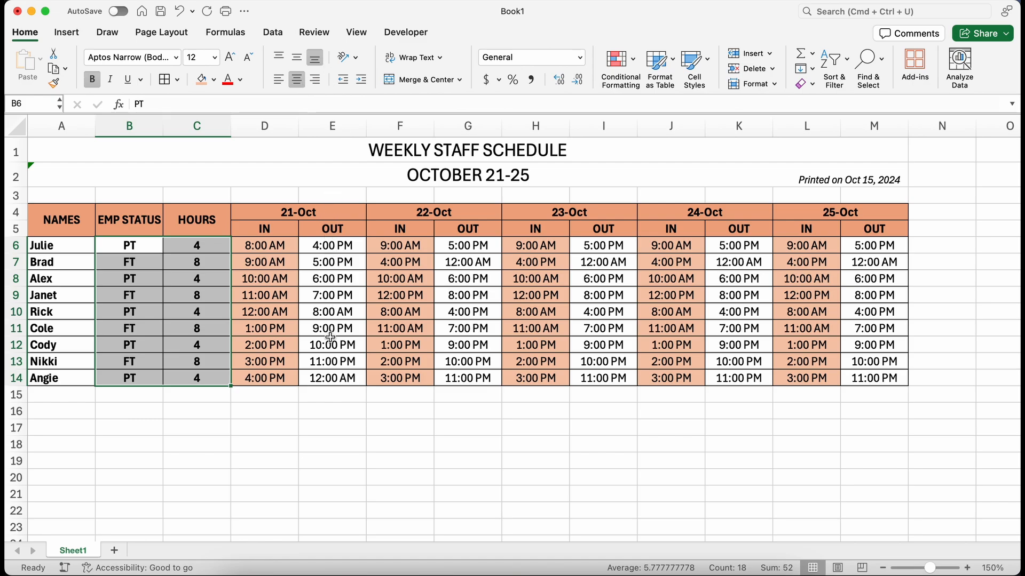
# Step: Change E6's formula to =D6+(TIME($C6,0,0)) and fill it down to E14
pyautogui.click(323, 244)
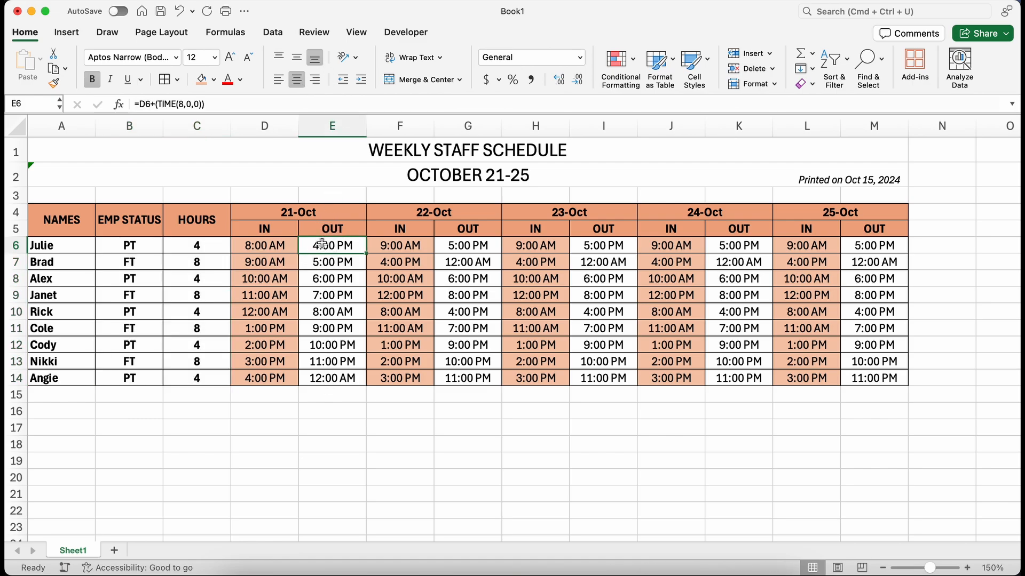
pyautogui.doubleClick(323, 244)
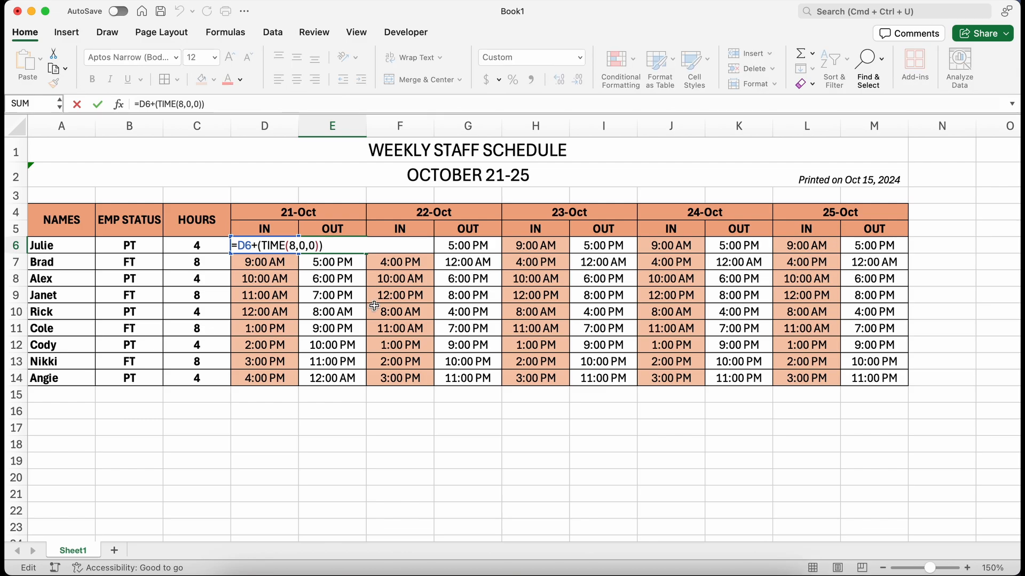
pyautogui.press('BackSpace')
pyautogui.press('BackSpace')
pyautogui.press('BackSpace')
pyautogui.press('BackSpace')
pyautogui.press('BackSpace')
pyautogui.press('BackSpace')
pyautogui.press('BackSpace')
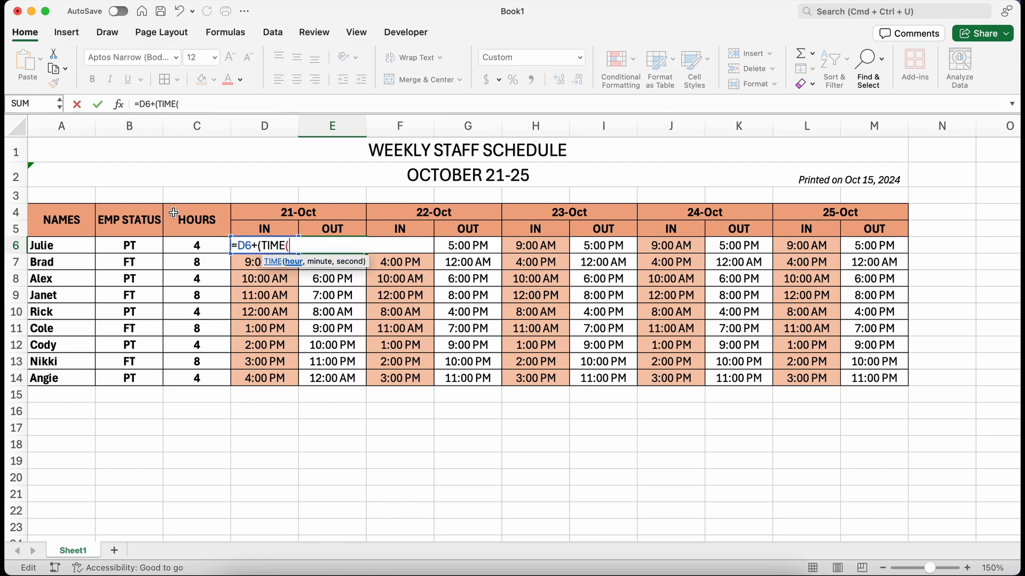
pyautogui.click(196, 246)
pyautogui.write(',0')
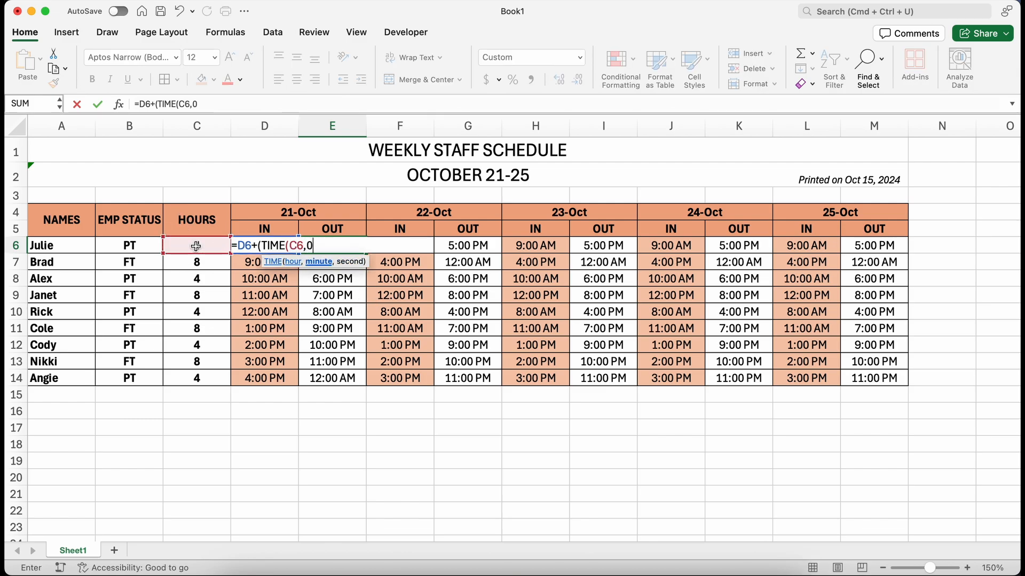
pyautogui.write(',0))')
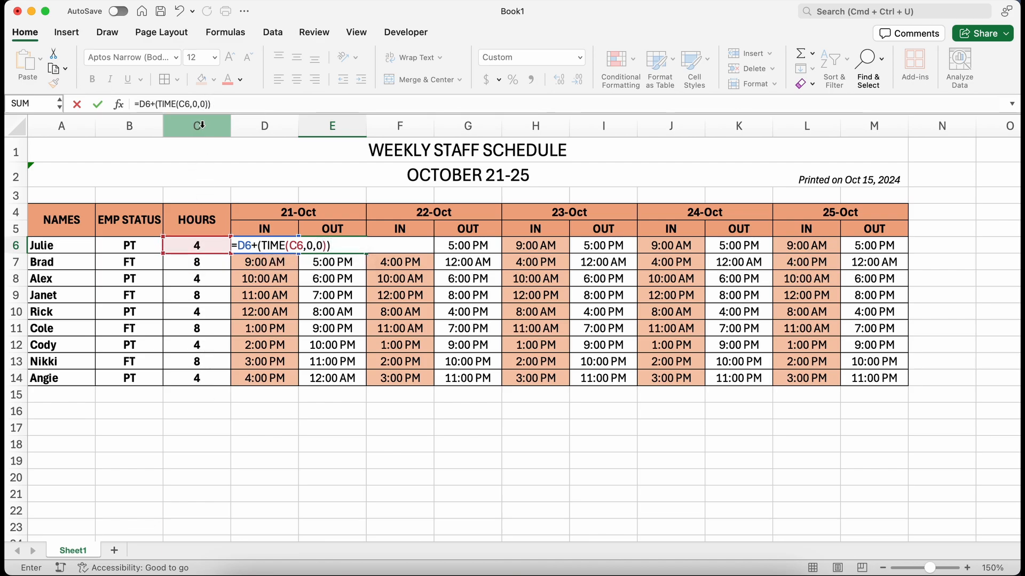
pyautogui.click(292, 244)
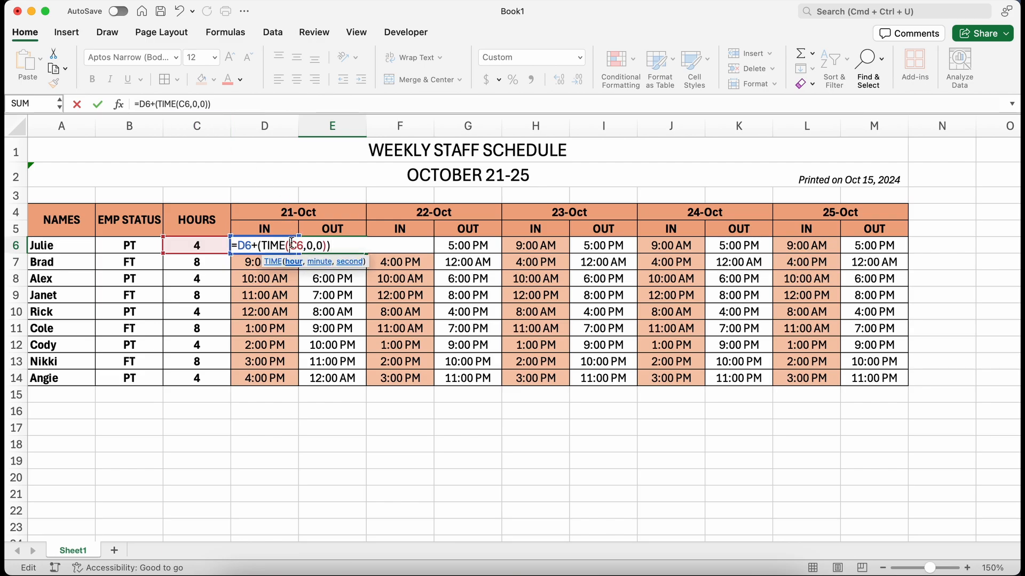
pyautogui.write('$')
pyautogui.hotkey('ctrl', 'Return')
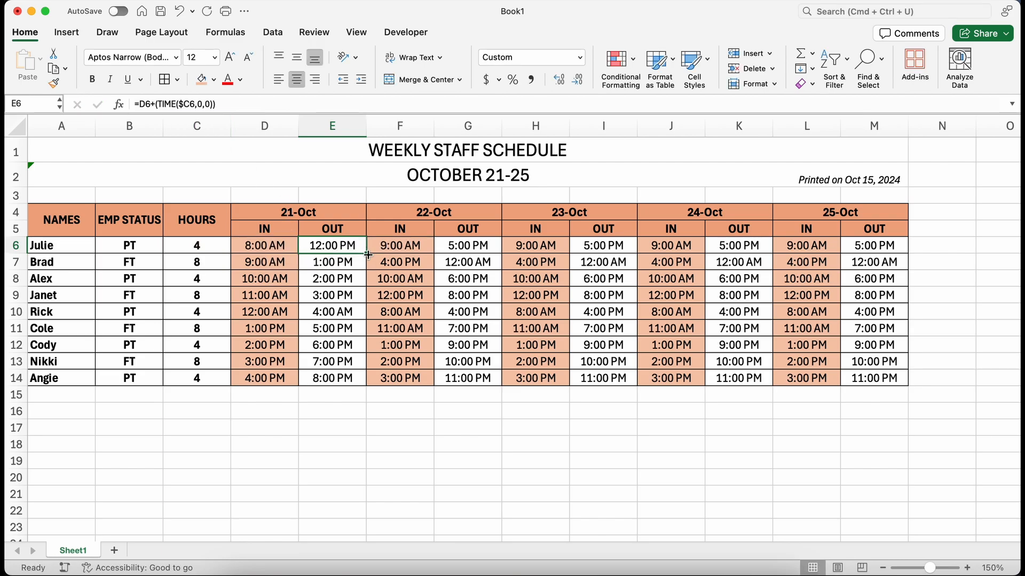
pyautogui.moveTo(366, 253); pyautogui.dragTo(353, 381)
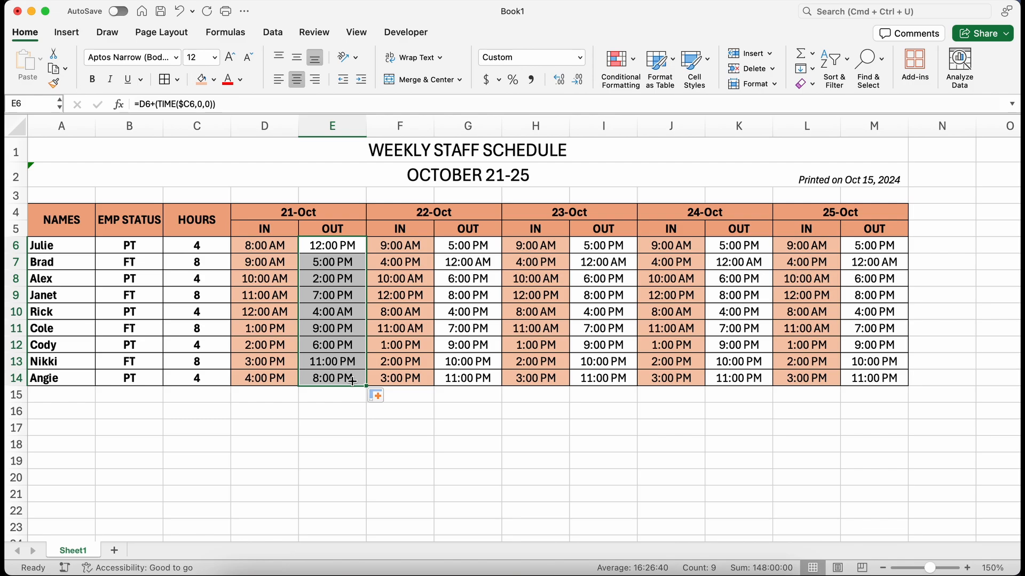
# Step: Copy the 21-Oct OUT formulas into the OUT columns for 22-Oct, 23-Oct, 24-Oct and 25-Oct
pyautogui.moveTo(196, 246); pyautogui.dragTo(327, 246)
pyautogui.moveTo(197, 262); pyautogui.dragTo(332, 373)
pyautogui.press('super+c')
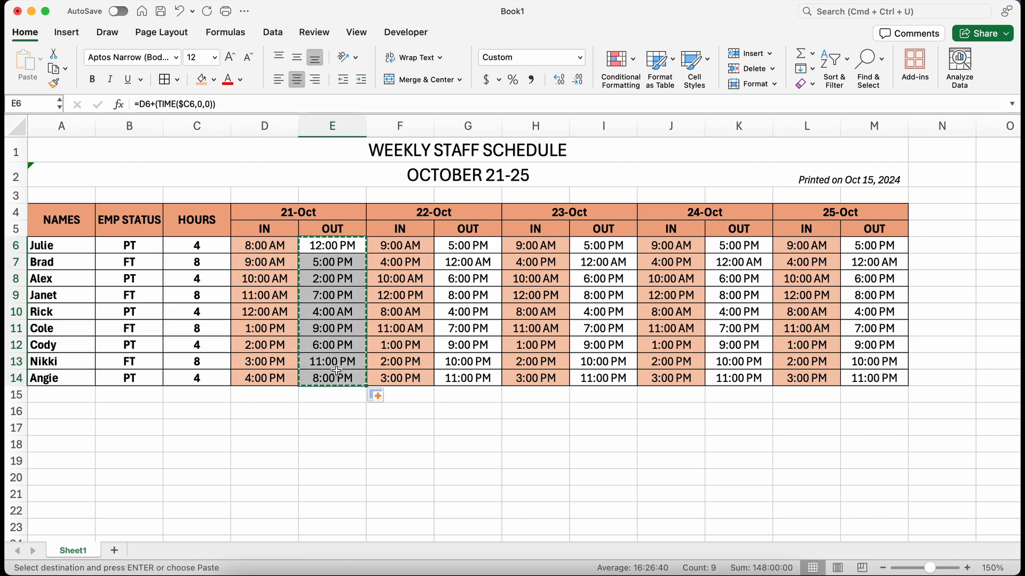
pyautogui.click(488, 245)
pyautogui.press('super+v')
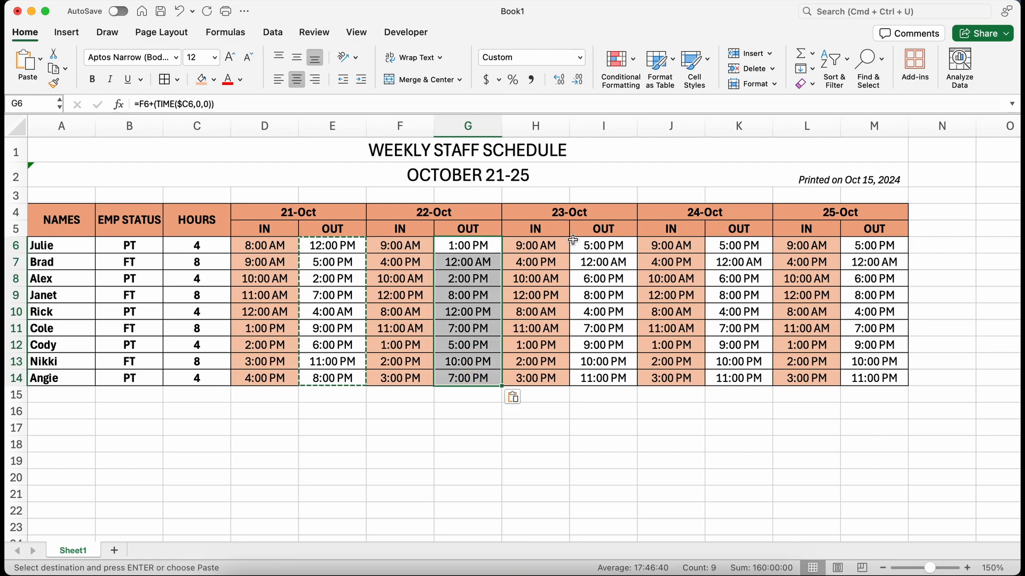
pyautogui.click(594, 249)
pyautogui.press('super+v')
pyautogui.click(737, 246)
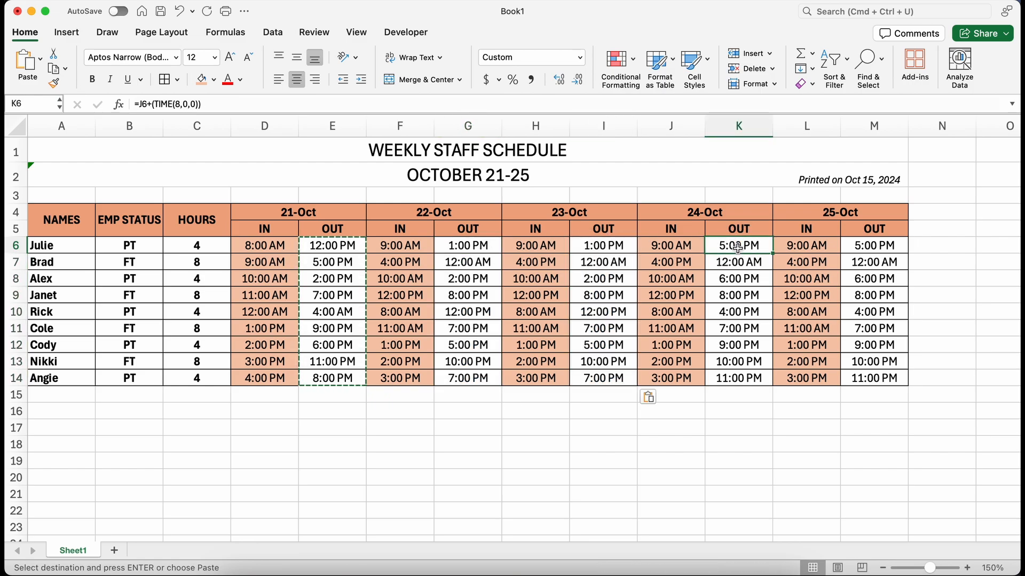
pyautogui.press('super+v')
pyautogui.click(882, 244)
pyautogui.press('super+v')
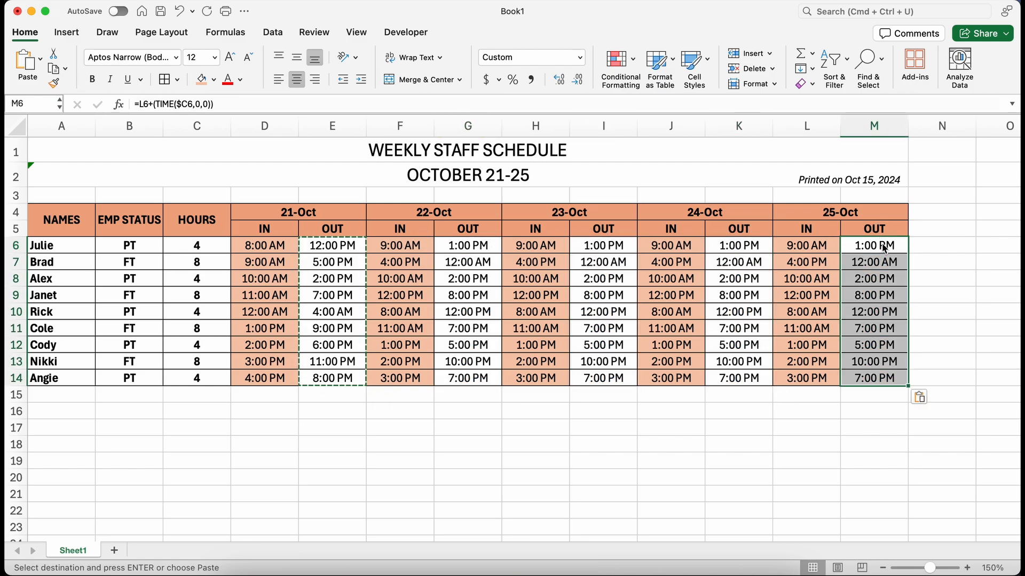
# Step: Apply a grey theme fill to the EMP STATUS and HOURS cells B4:C14
pyautogui.click(151, 189)
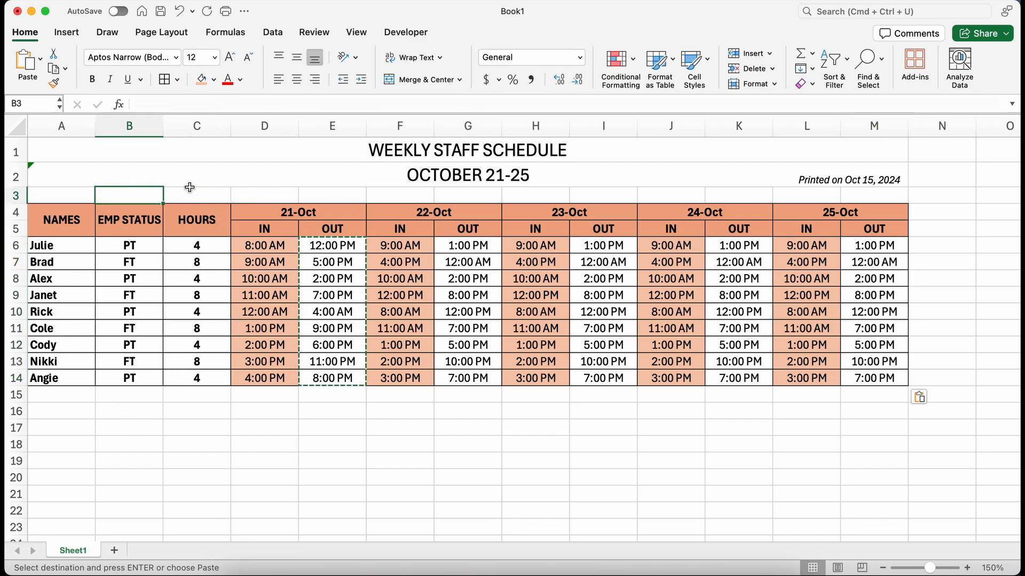
pyautogui.moveTo(121, 228); pyautogui.dragTo(187, 377)
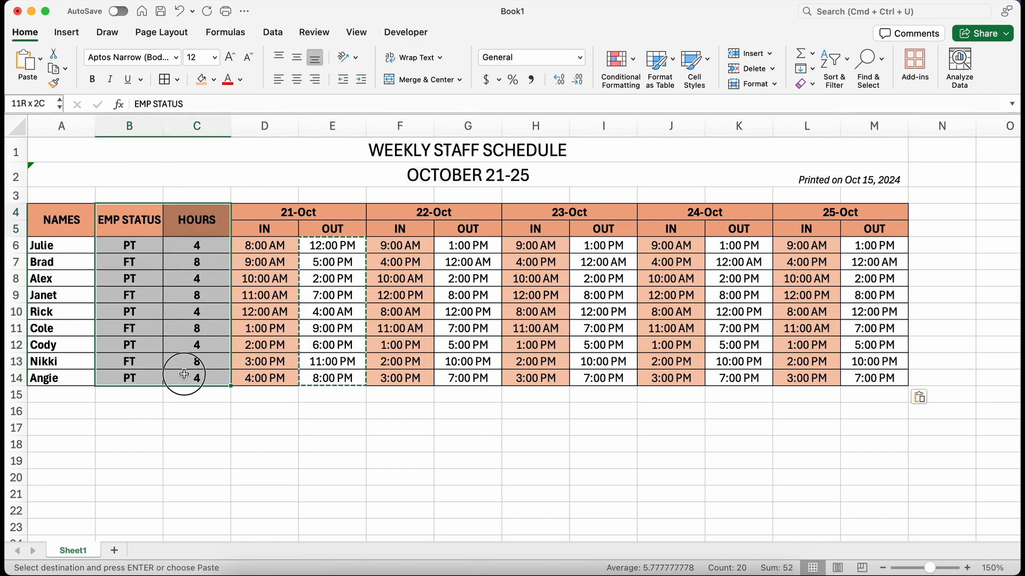
pyautogui.click(215, 80)
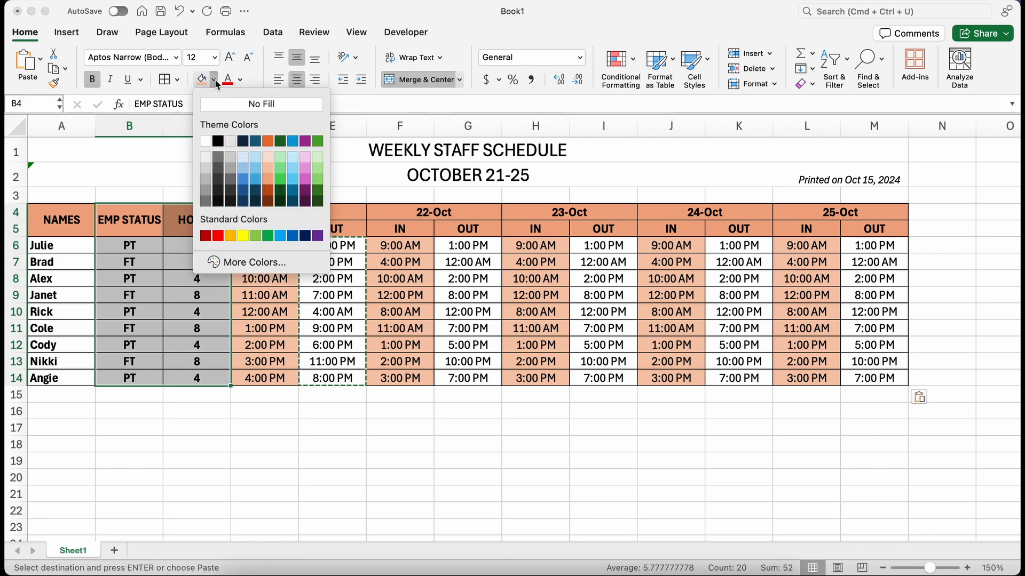
pyautogui.click(206, 189)
# Step: Hide columns B and C
pyautogui.moveTo(139, 126); pyautogui.dragTo(181, 134)
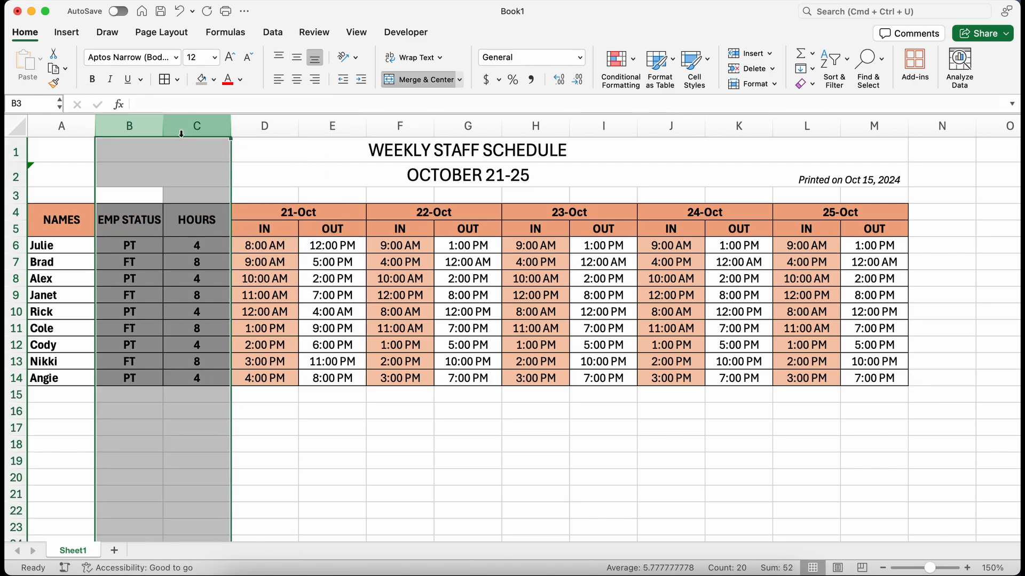
pyautogui.rightClick(181, 133)
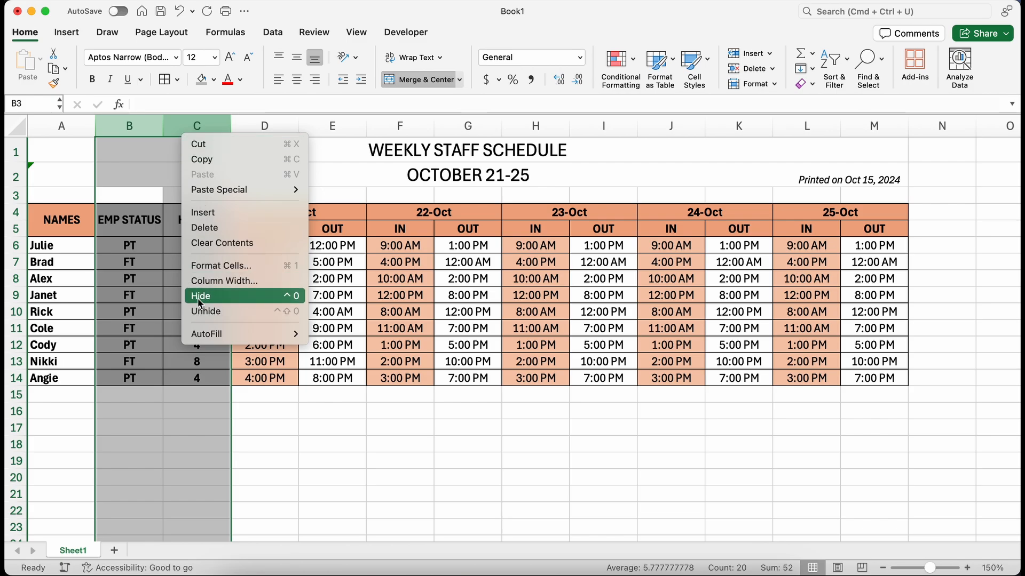
pyautogui.click(213, 297)
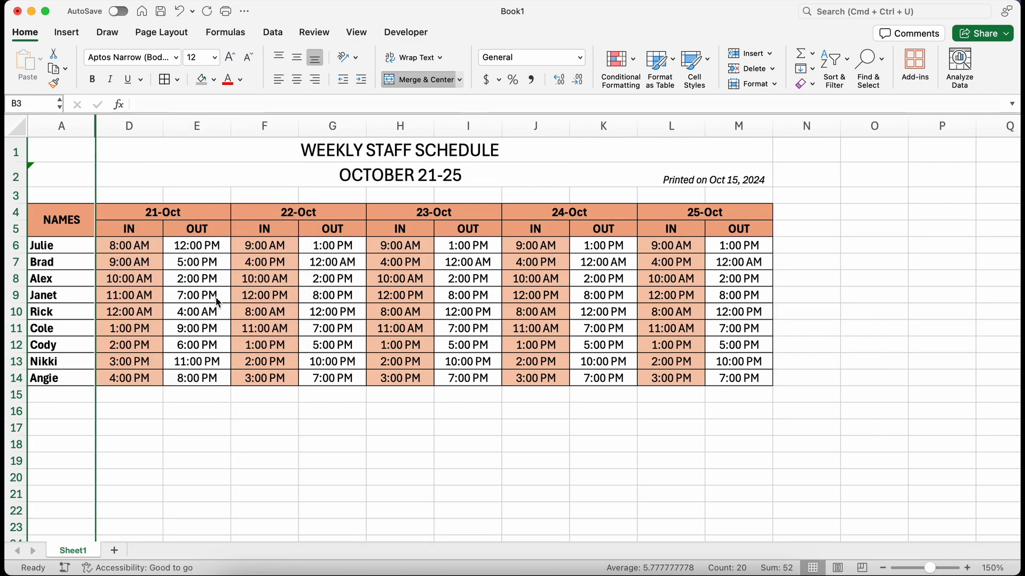
# Step: Preview printing the schedule range A1:M14, then cancel the print dialog
pyautogui.moveTo(226, 146); pyautogui.dragTo(224, 380)
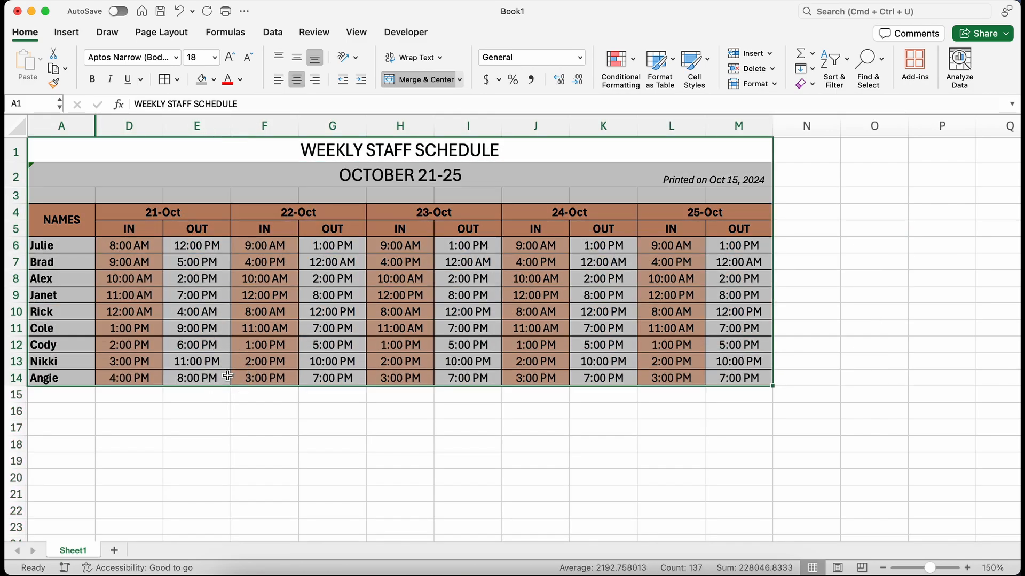
pyautogui.click(227, 11)
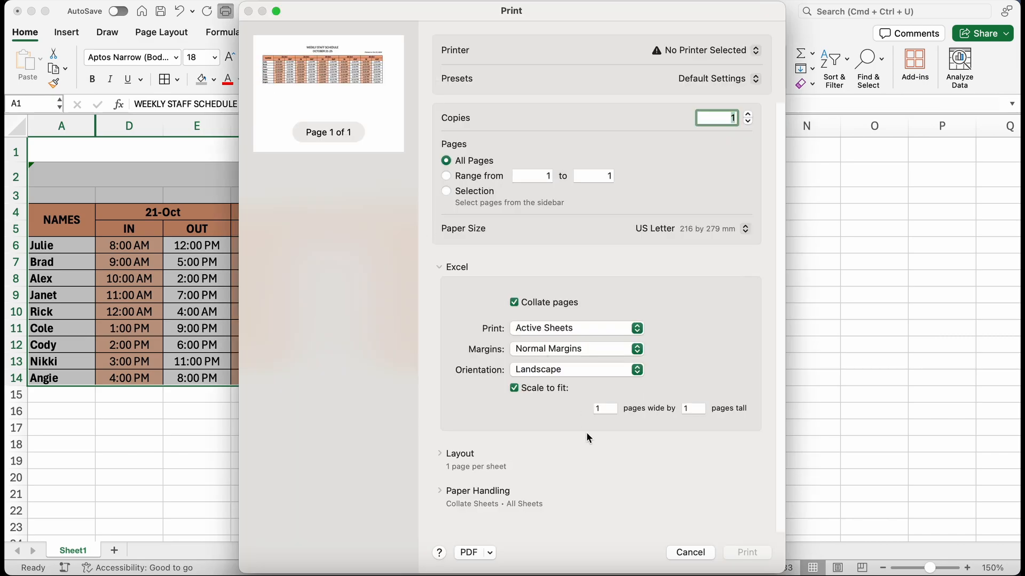
pyautogui.click(690, 552)
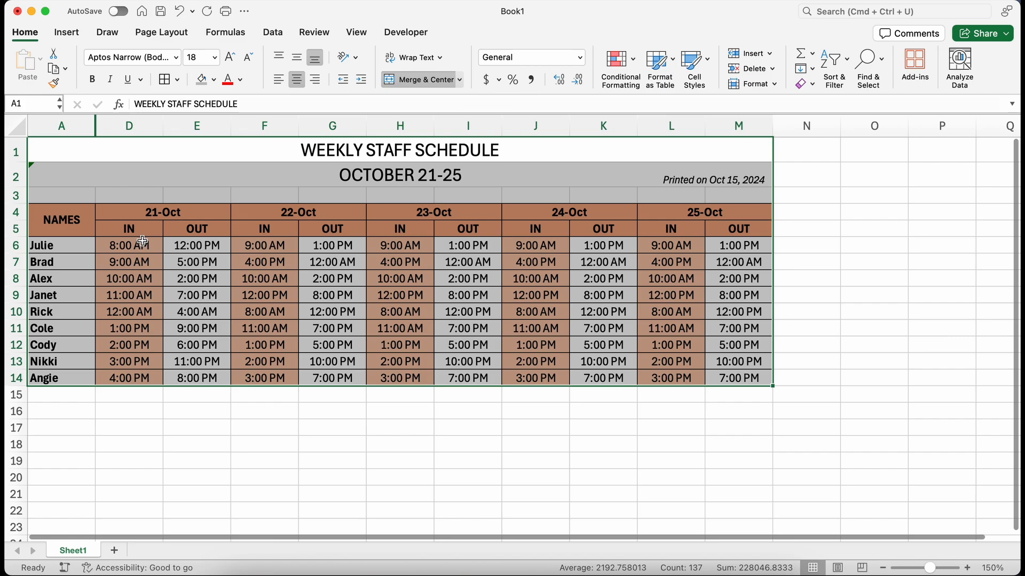
# Step: Unhide columns B and C
pyautogui.click(85, 118)
pyautogui.moveTo(85, 119); pyautogui.dragTo(114, 120)
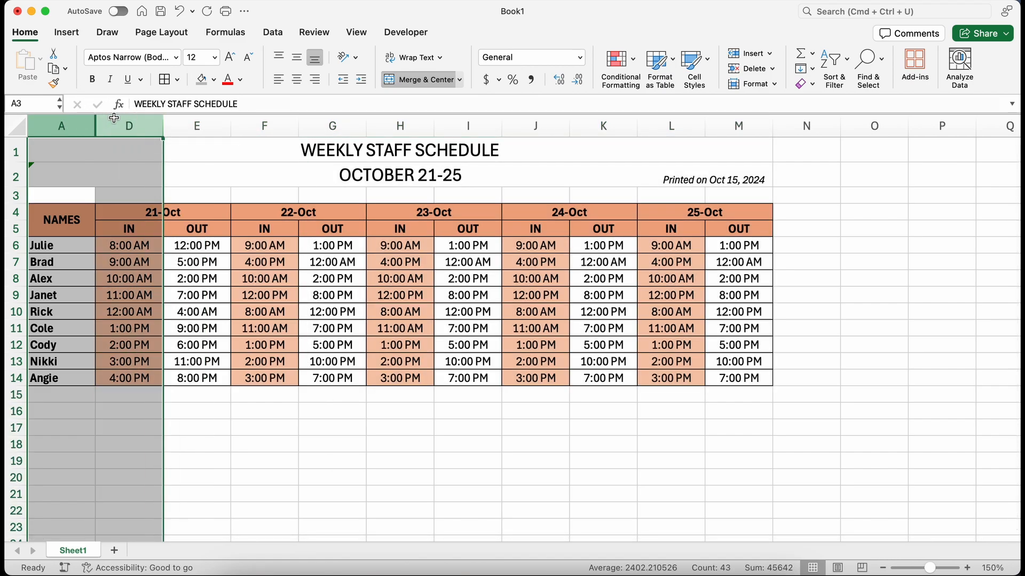
pyautogui.rightClick(114, 119)
pyautogui.click(147, 296)
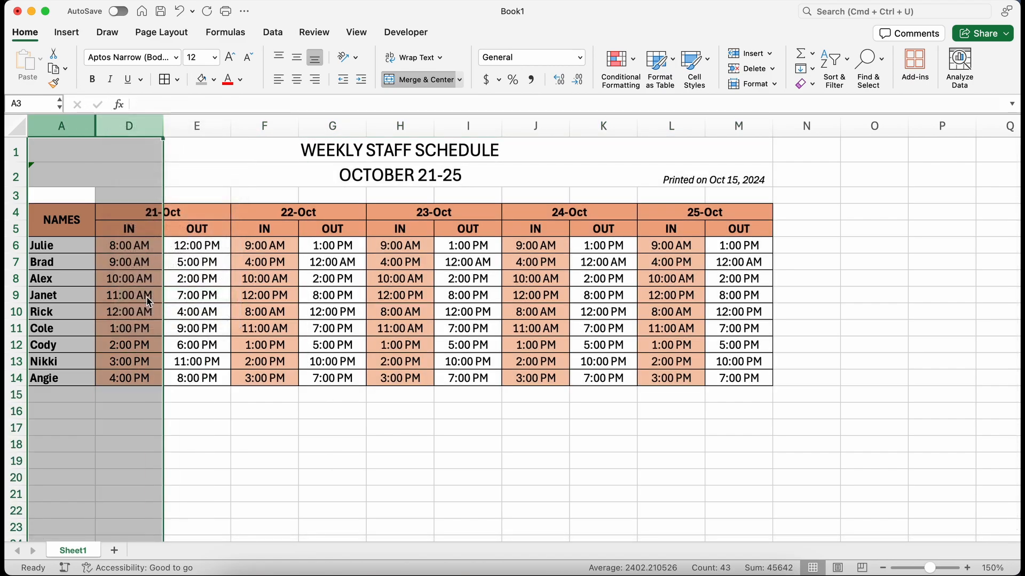
pyautogui.click(423, 412)
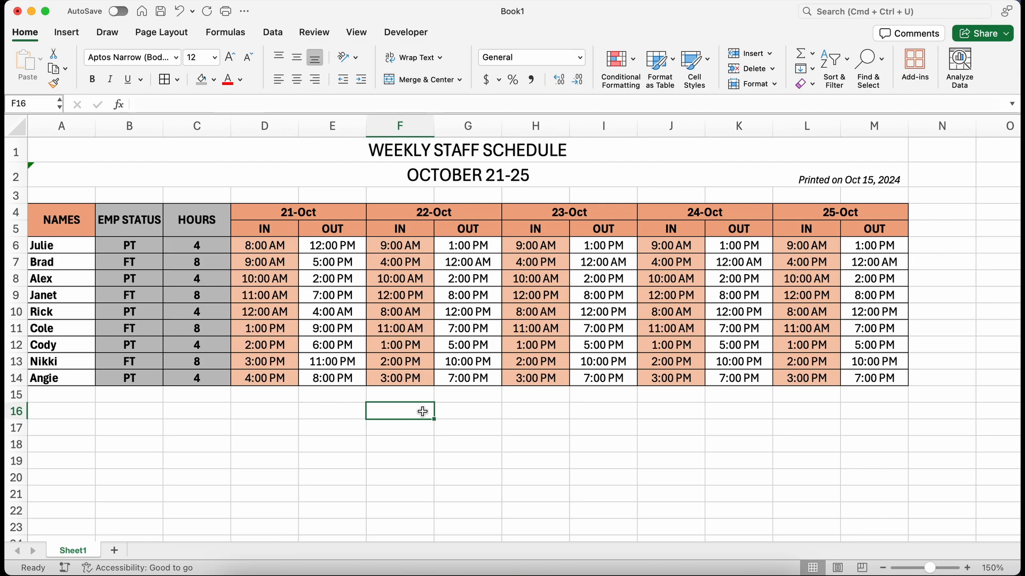